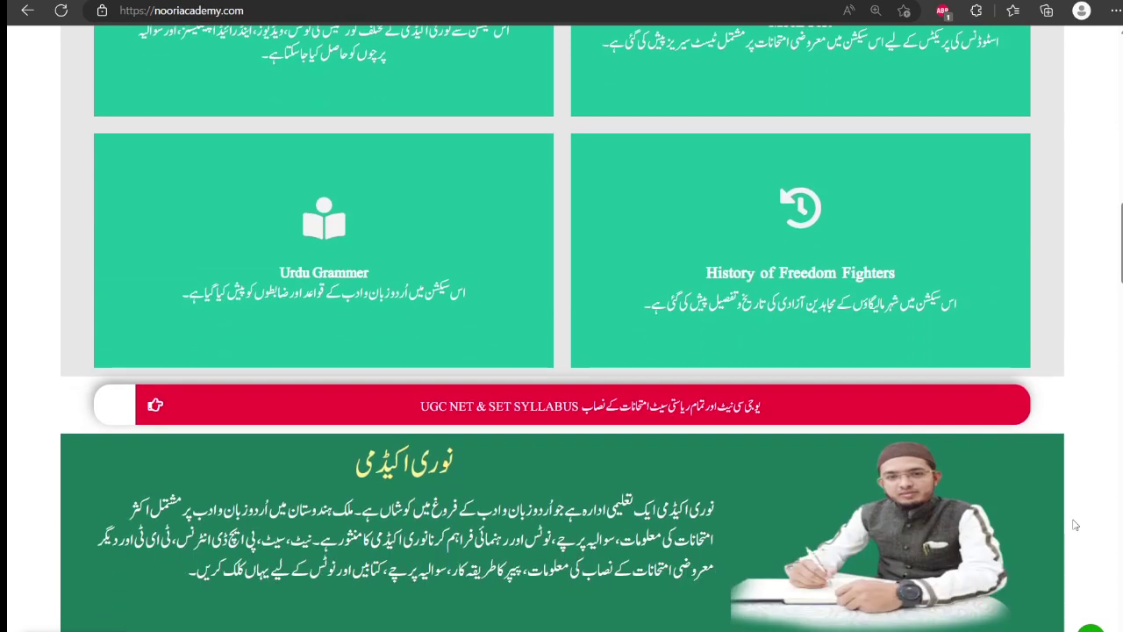
# - Scroll through the Noori Academy home page and back to the top
pyautogui.scroll(-1, 1075, 525)
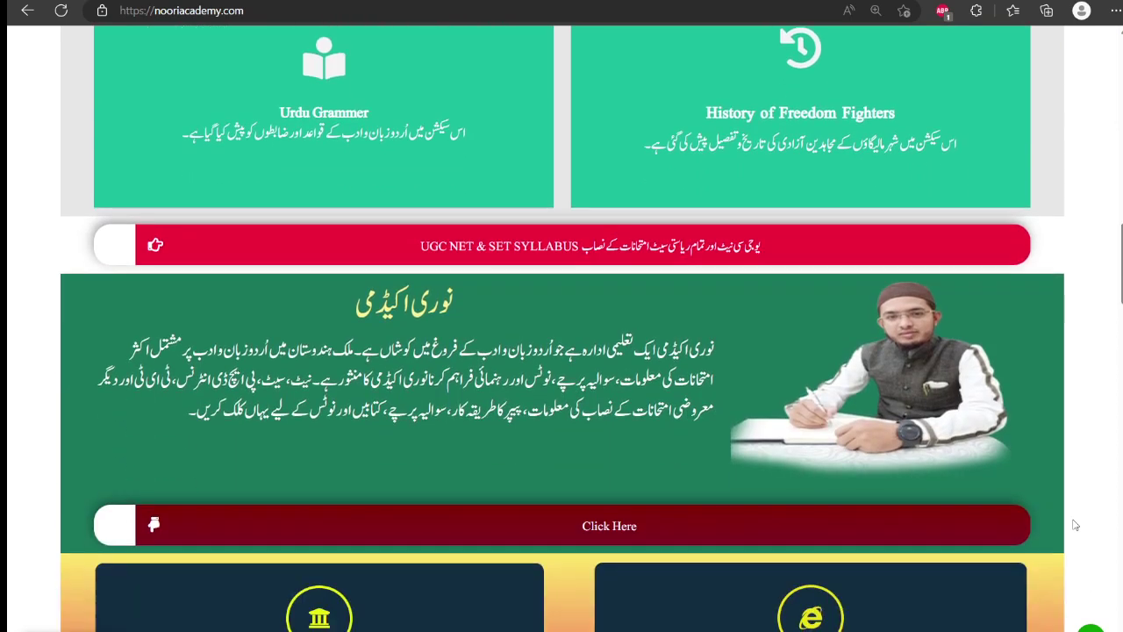
pyautogui.scroll(-3, 1075, 525)
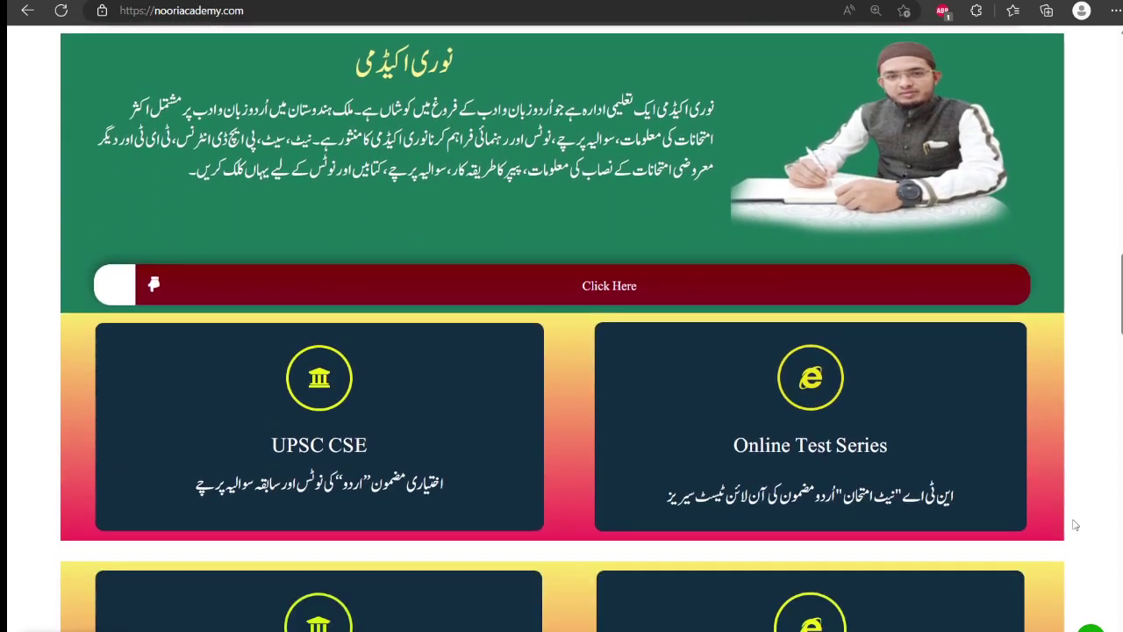
pyautogui.scroll(-3, 1074, 525)
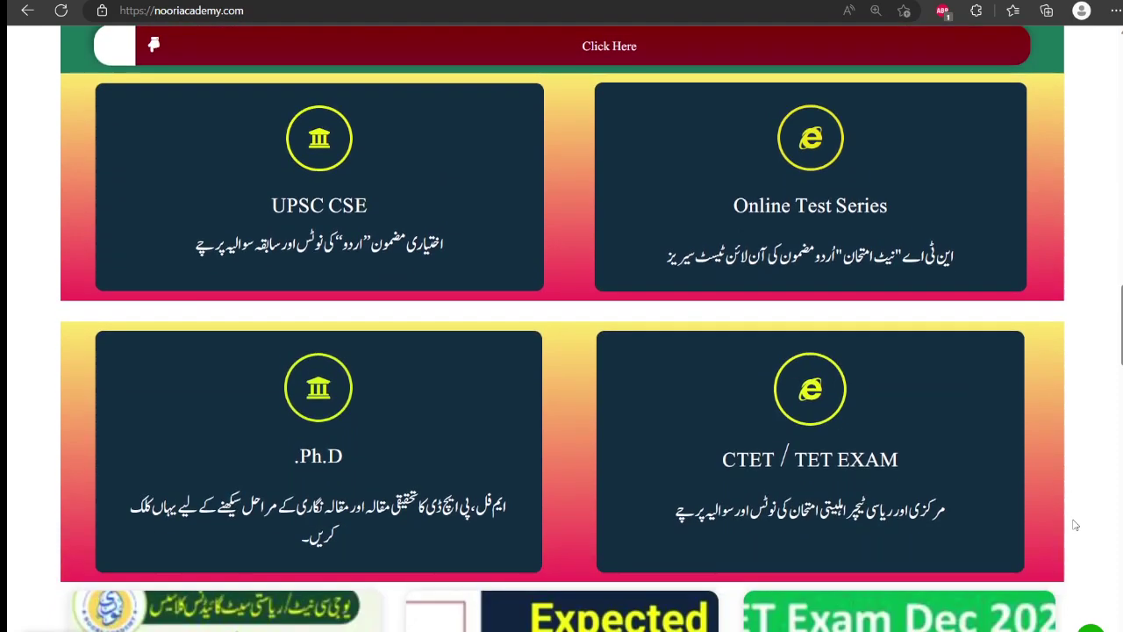
pyautogui.scroll(3, 1074, 525)
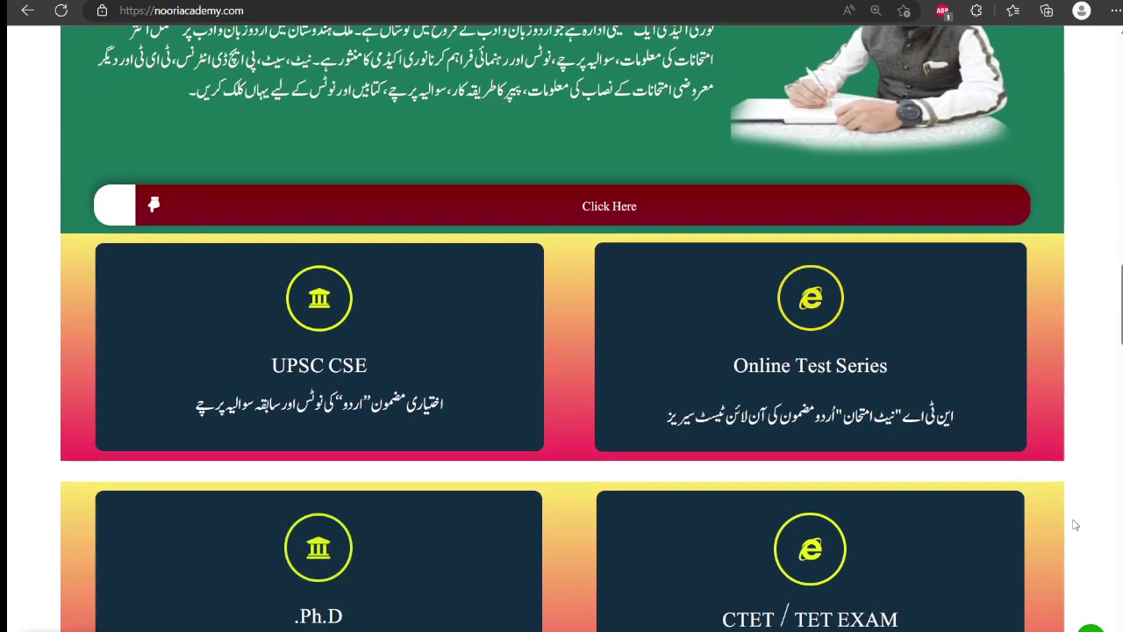
pyautogui.scroll(4, 1074, 525)
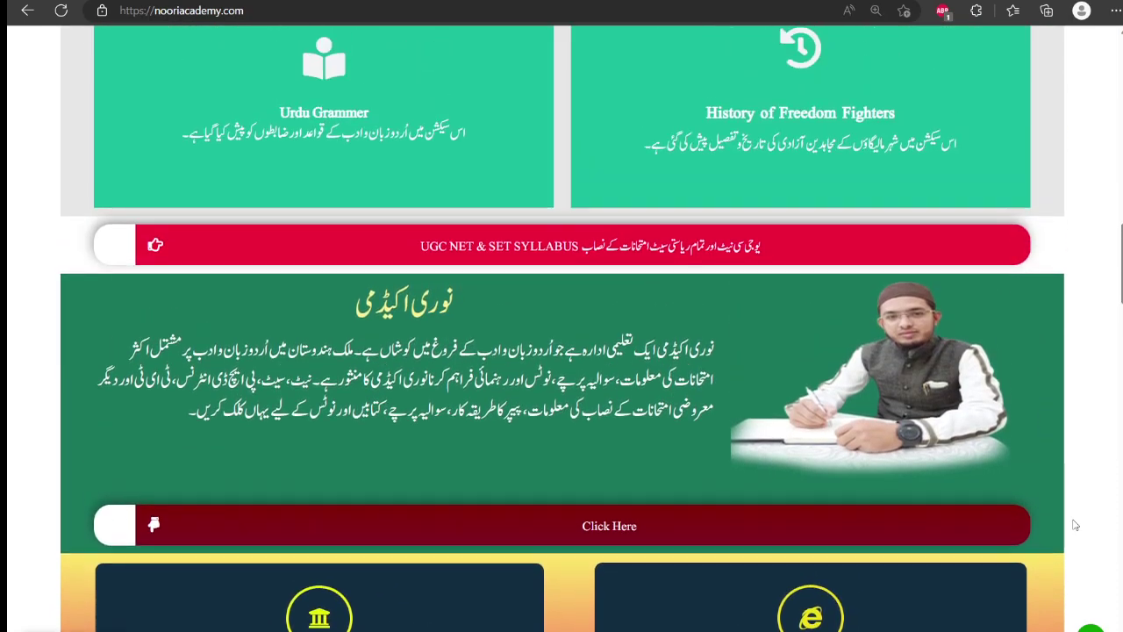
pyautogui.scroll(4, 1075, 525)
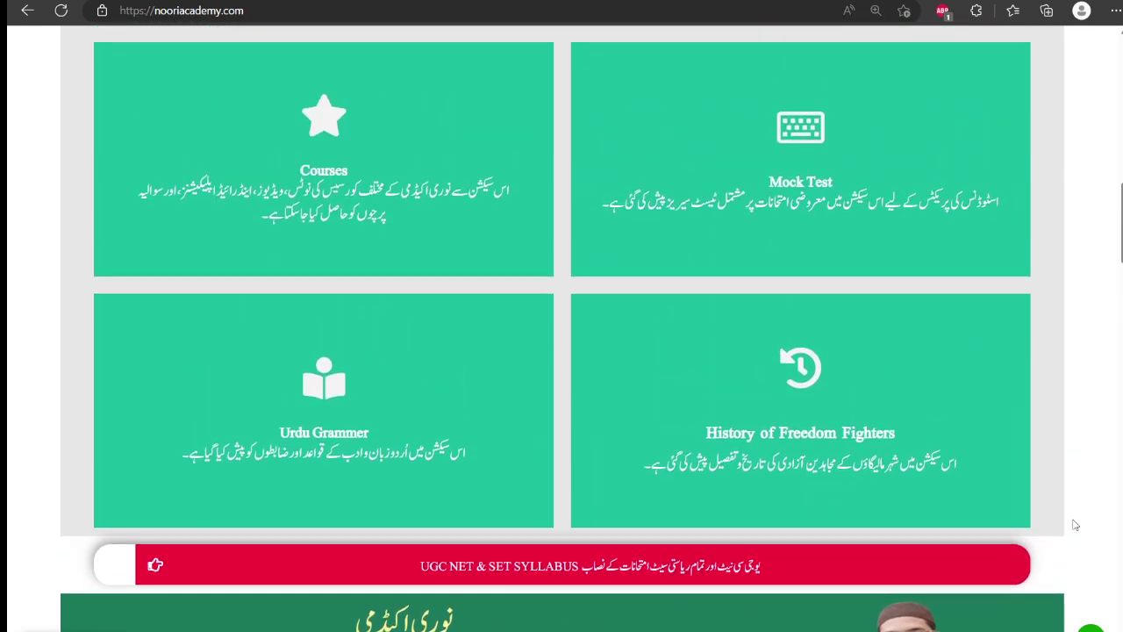
pyautogui.scroll(4, 1075, 525)
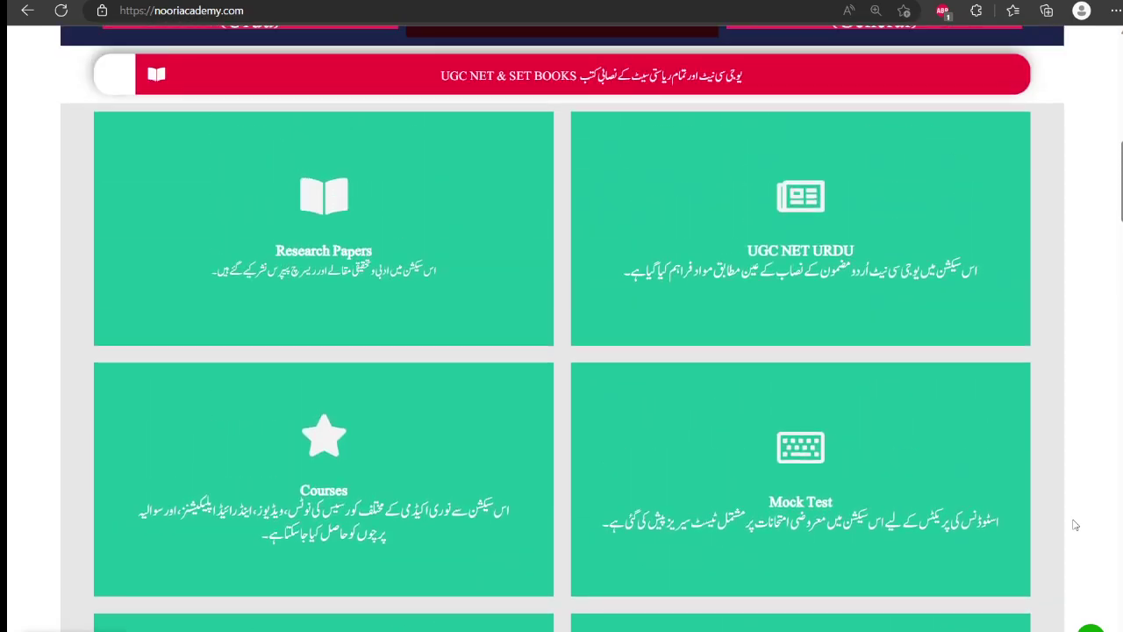
pyautogui.scroll(5, 1074, 525)
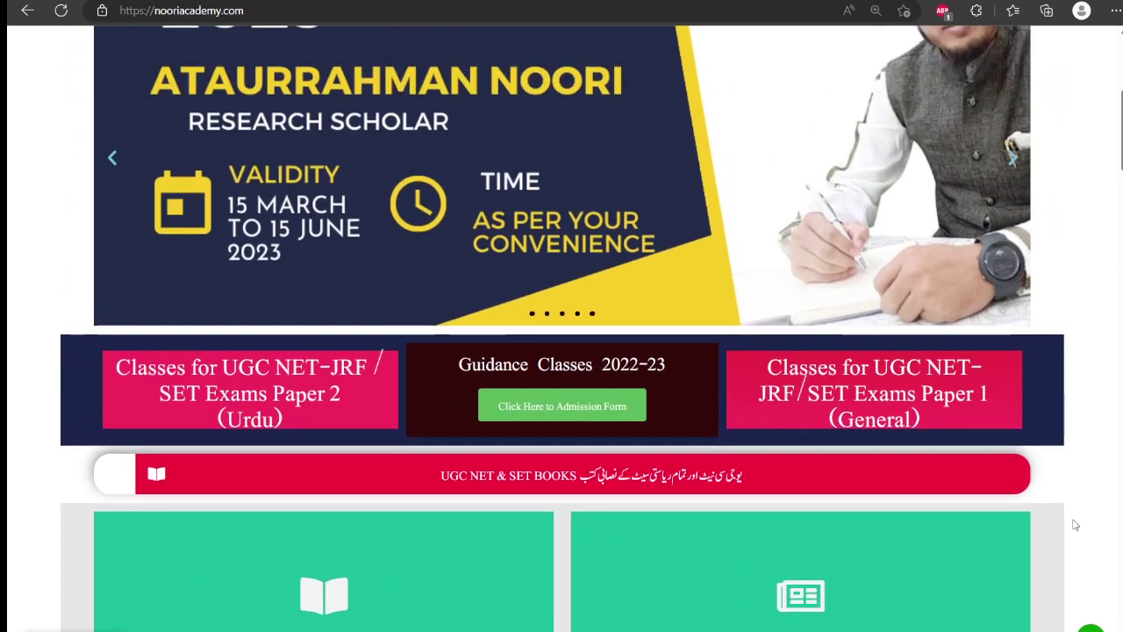
pyautogui.scroll(3, 1074, 525)
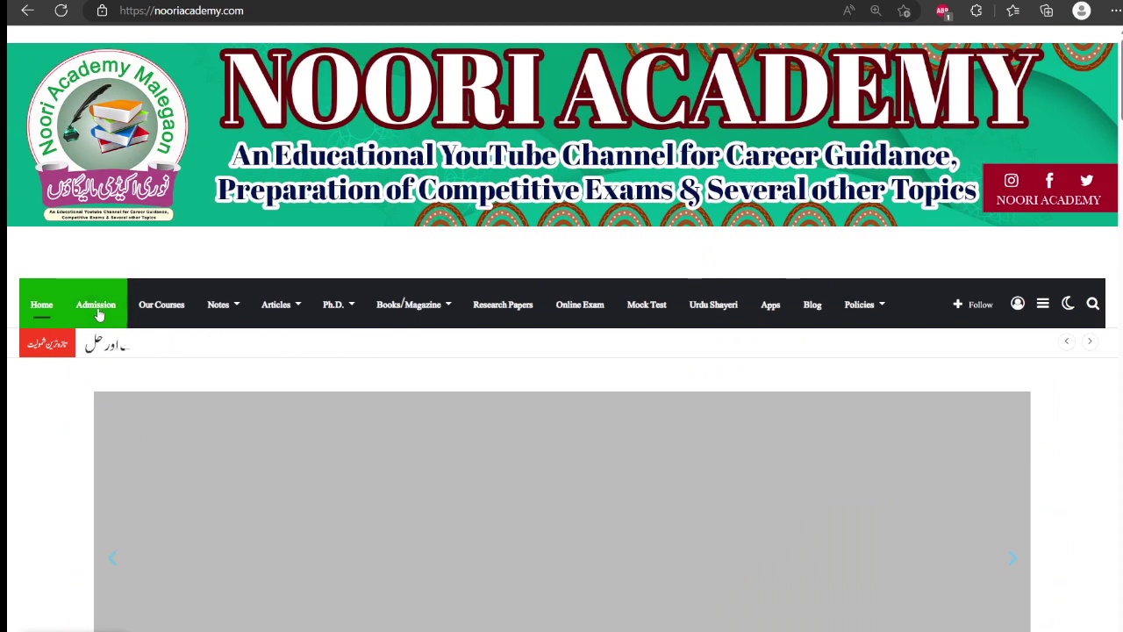
# - Open the Admission page and scroll down to the Online Courses table
pyautogui.click(96, 307)
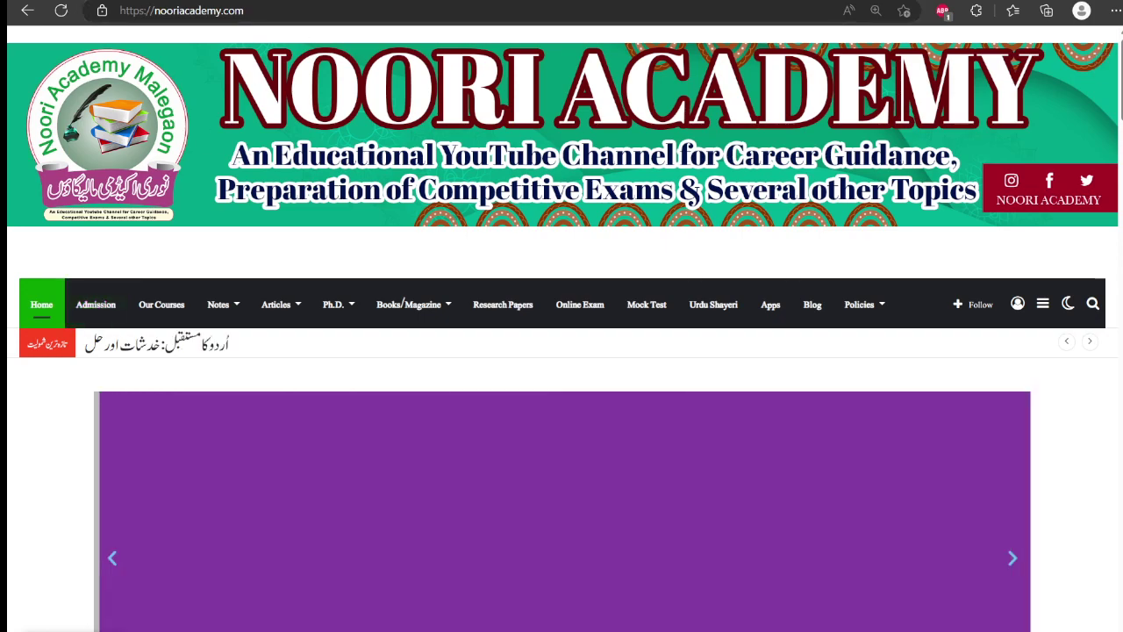
pyautogui.scroll(6, 735, 180)
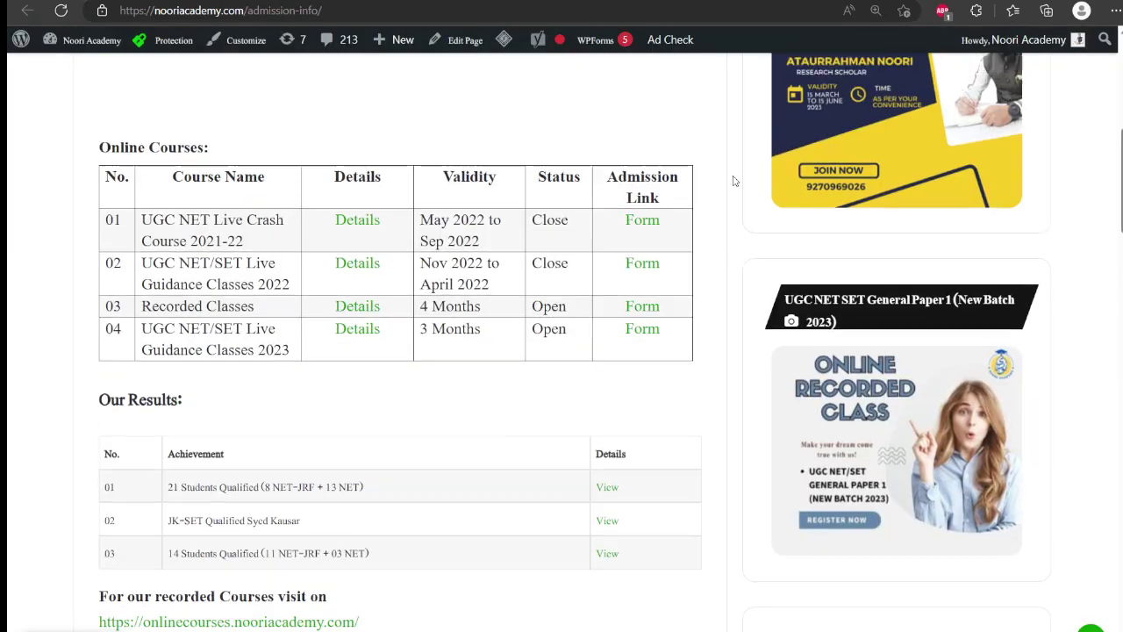
pyautogui.scroll(-1, 735, 180)
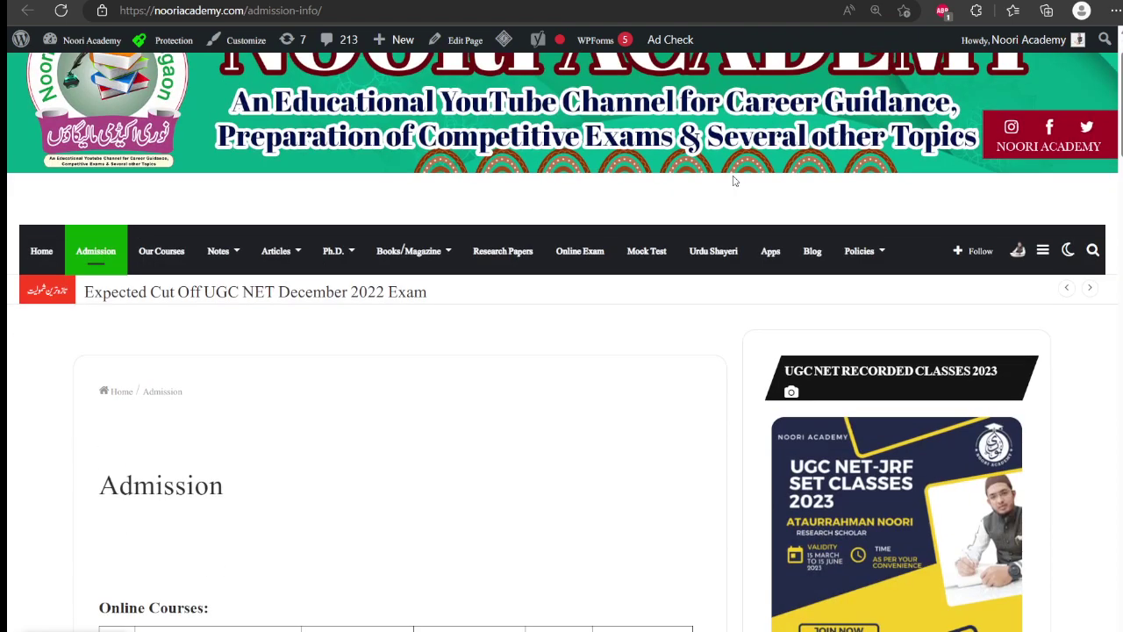
pyautogui.scroll(-4, 736, 179)
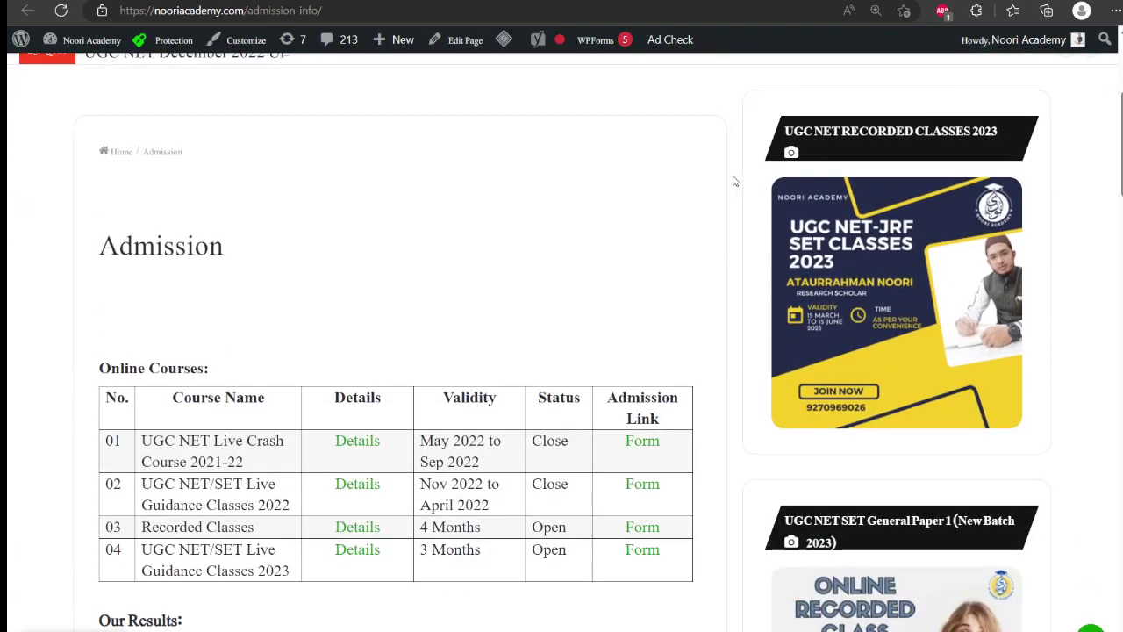
pyautogui.scroll(-2, 735, 180)
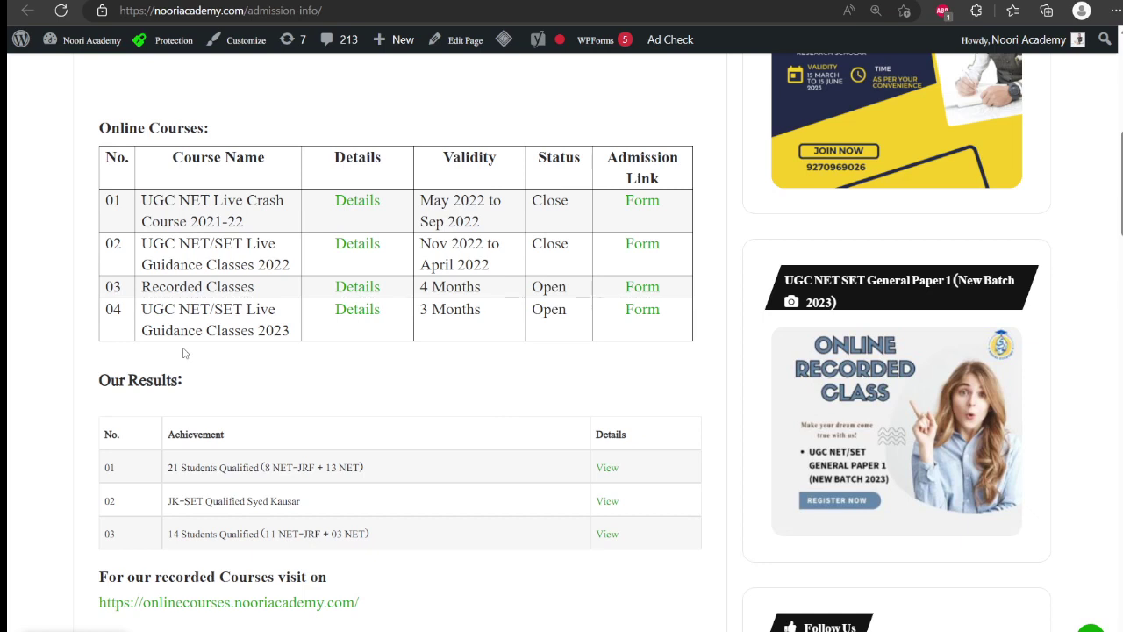
pyautogui.click(357, 309)
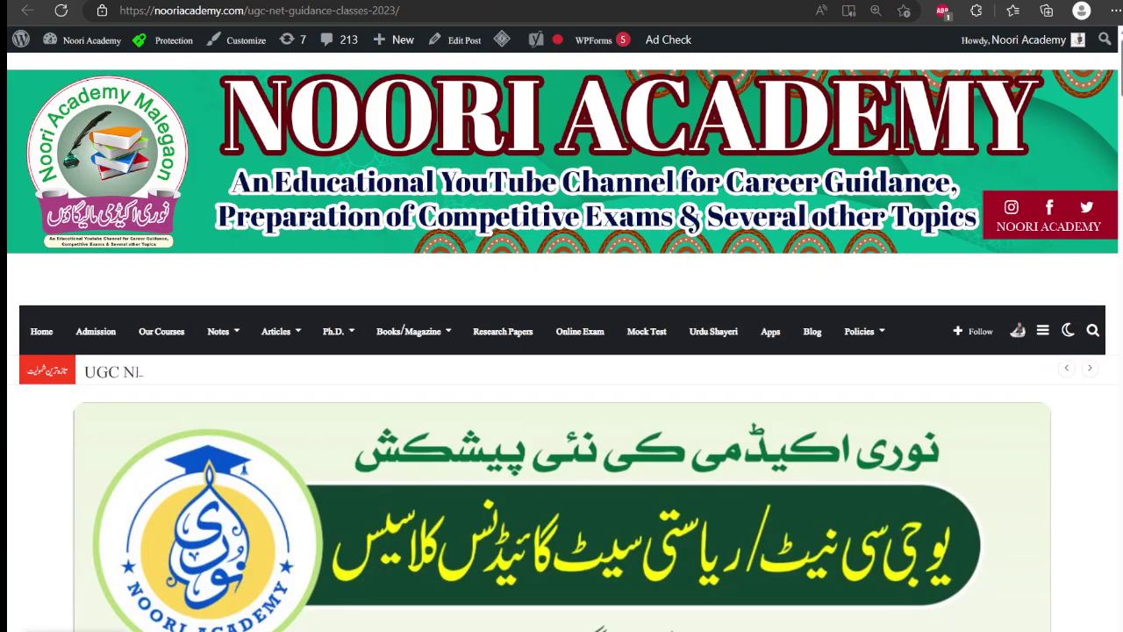
pyautogui.scroll(-3, 561, 351)
pyautogui.scroll(-12, 562, 351)
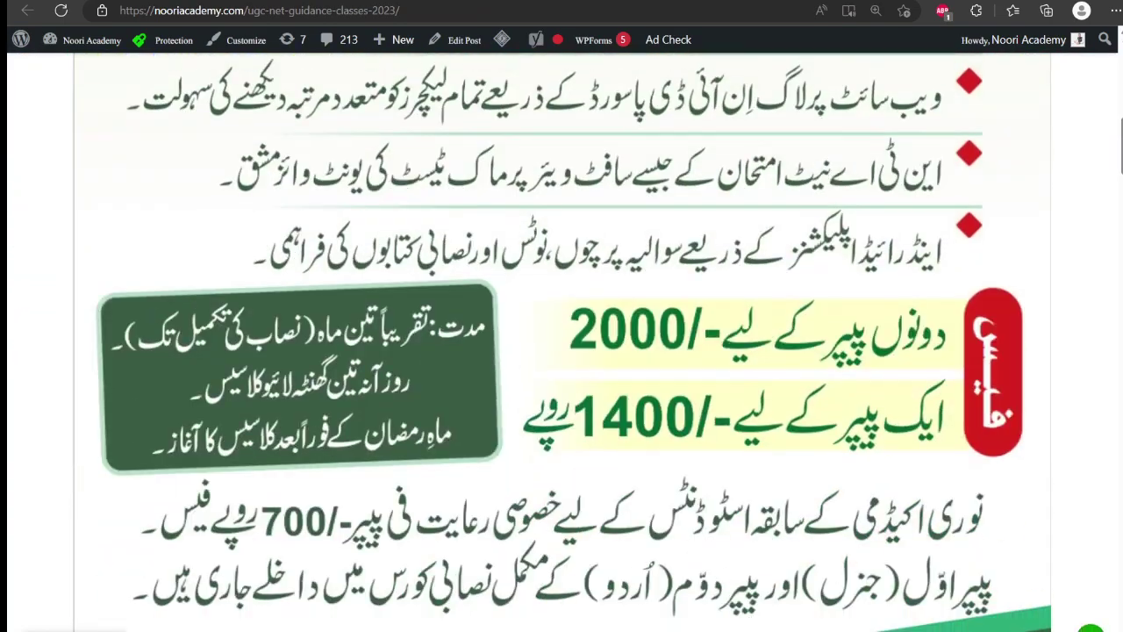
pyautogui.scroll(-5, 562, 351)
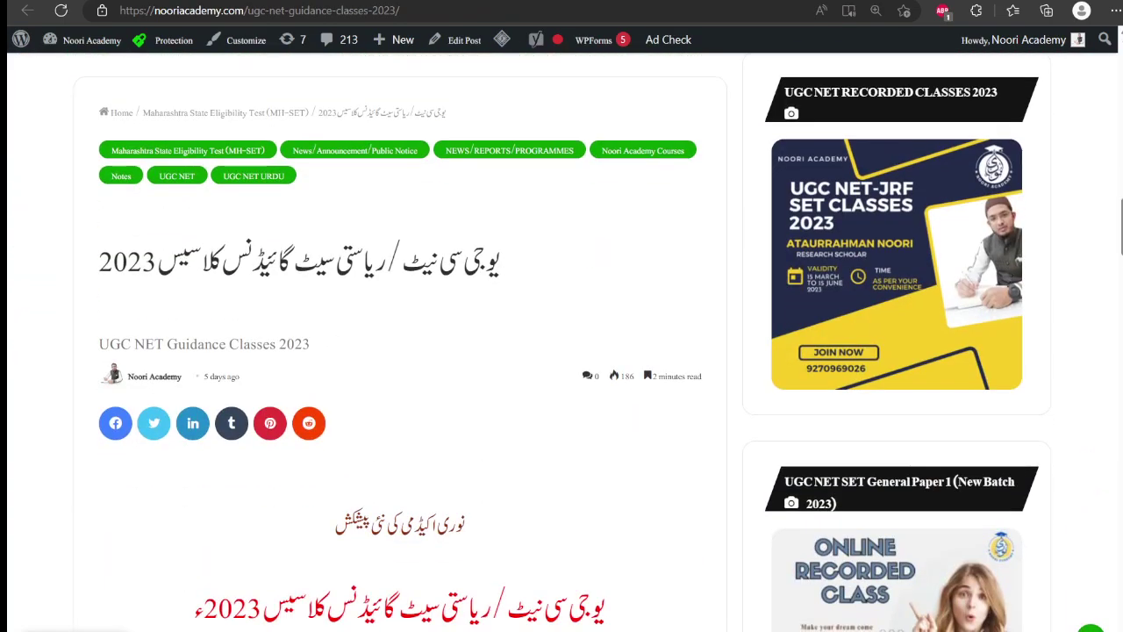
pyautogui.scroll(-12, 561, 350)
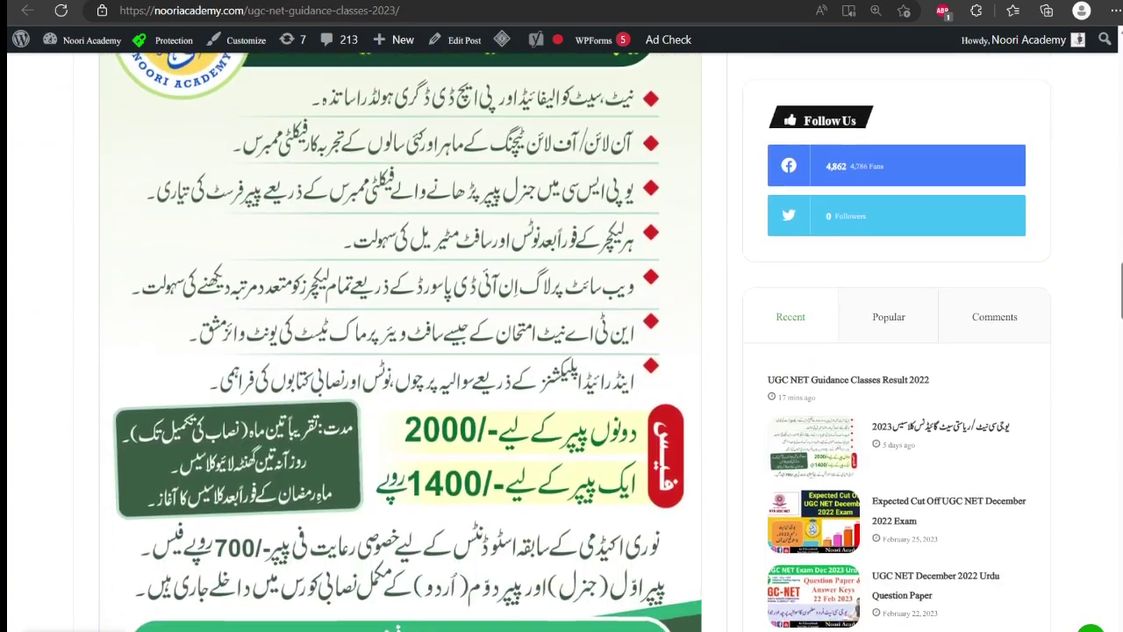
pyautogui.scroll(-10, 561, 351)
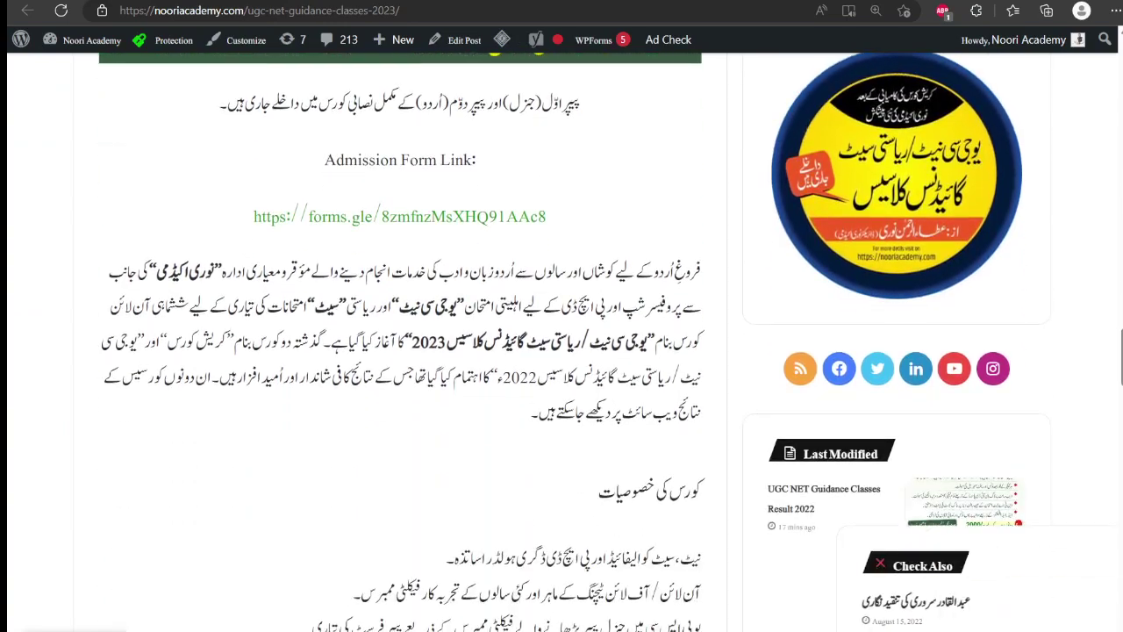
pyautogui.scroll(-5, 561, 350)
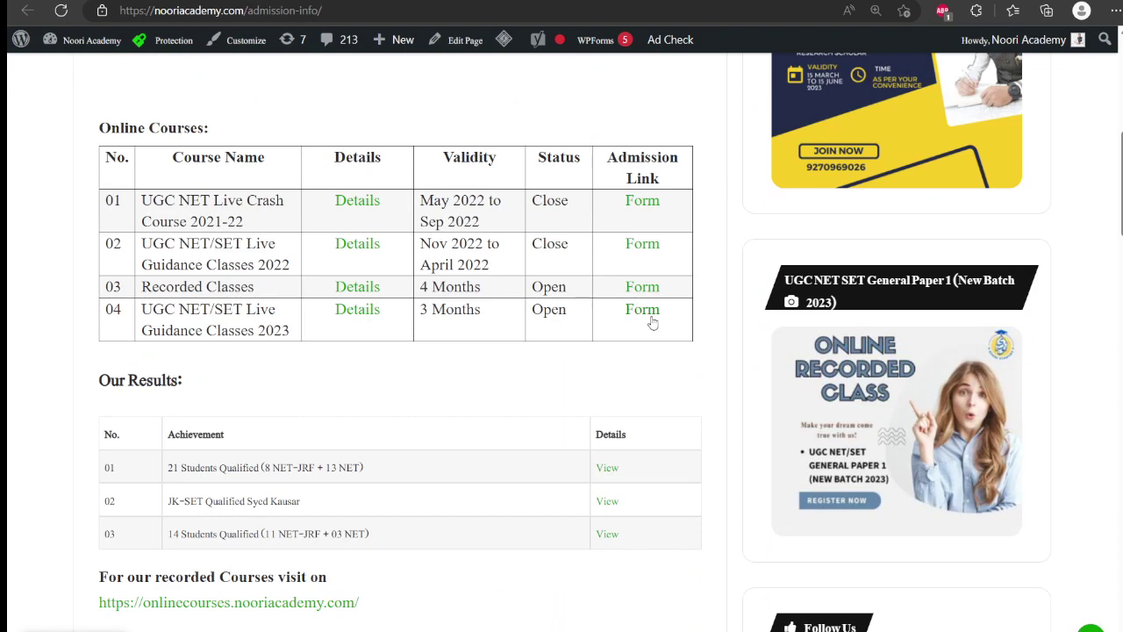
pyautogui.scroll(-2, 613, 391)
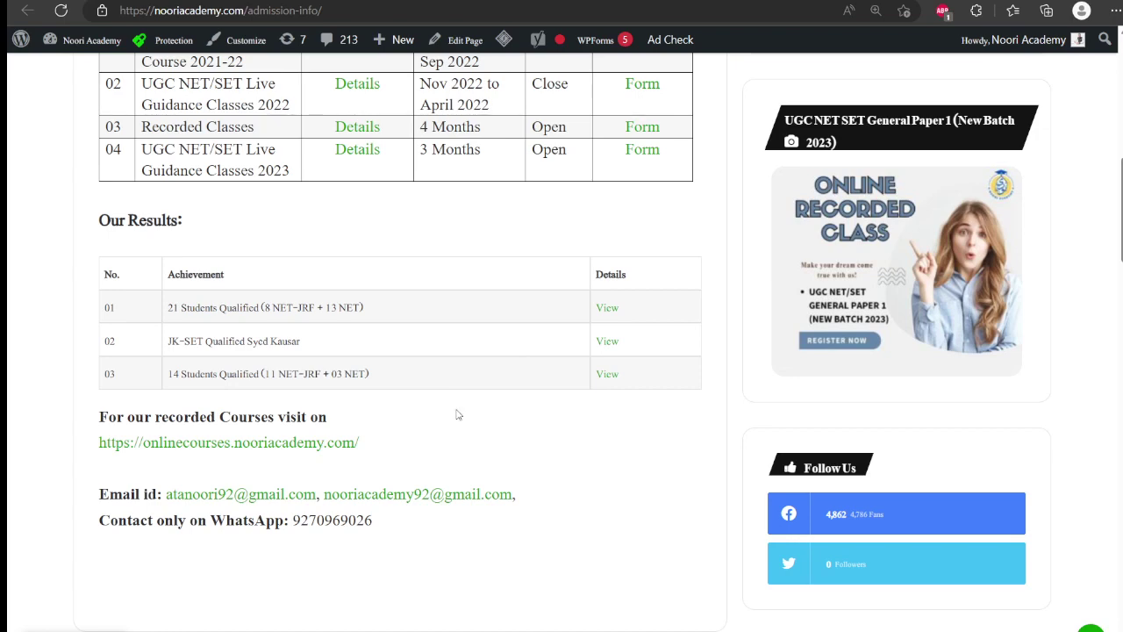
pyautogui.scroll(4, 456, 414)
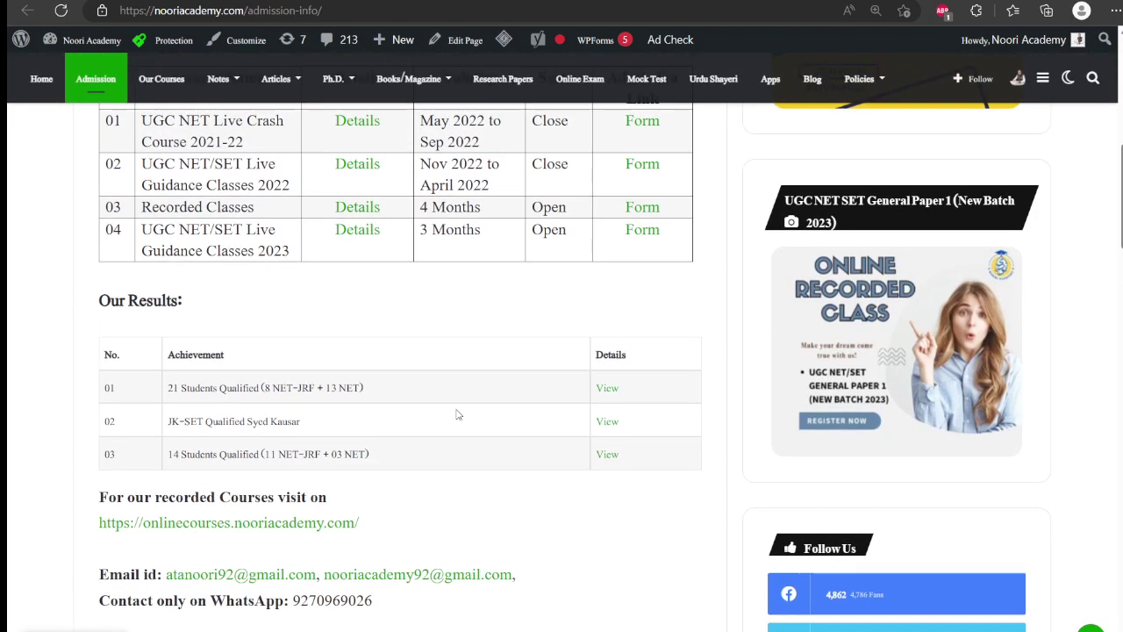
pyautogui.scroll(2, 457, 414)
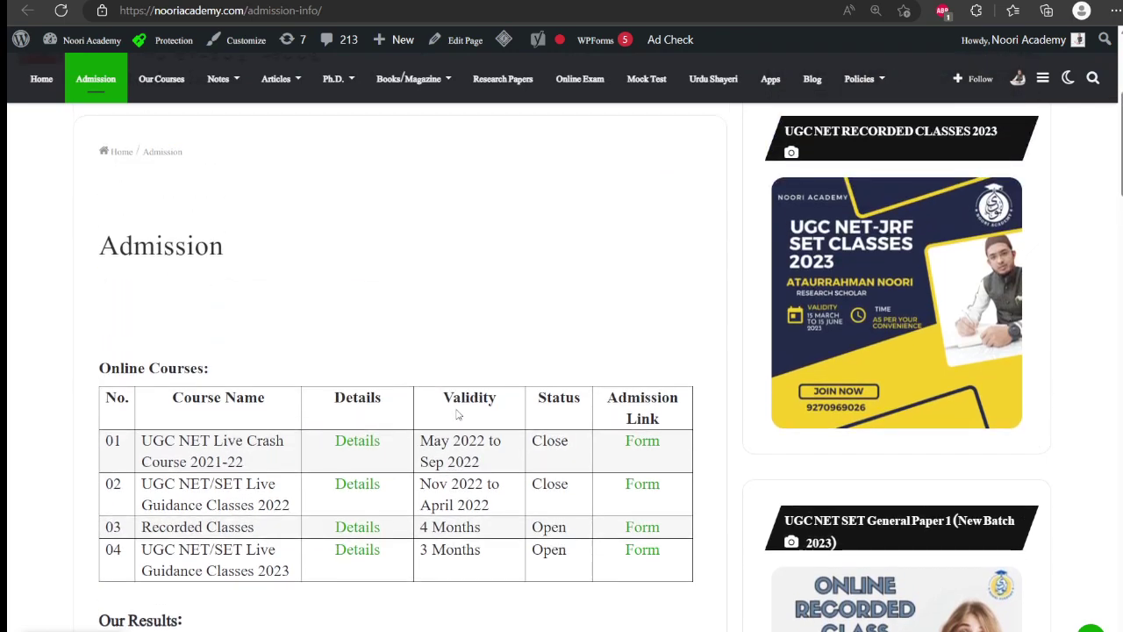
pyautogui.scroll(-2, 513, 189)
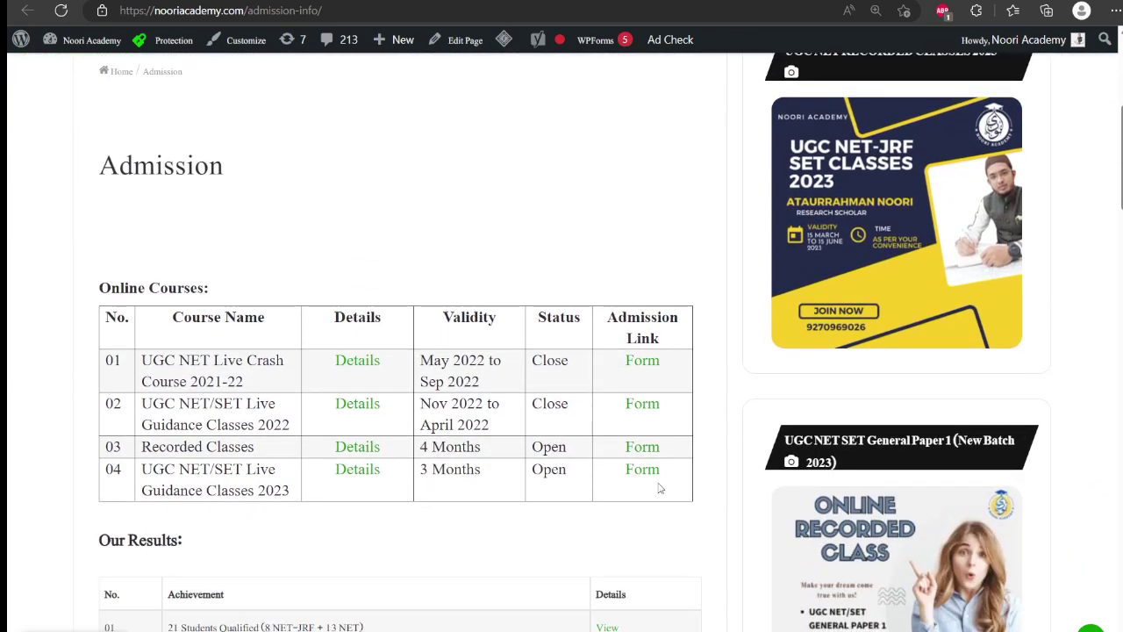
# - Open the 2023 guidance classes admission form and scroll to its first fields
pyautogui.click(649, 478)
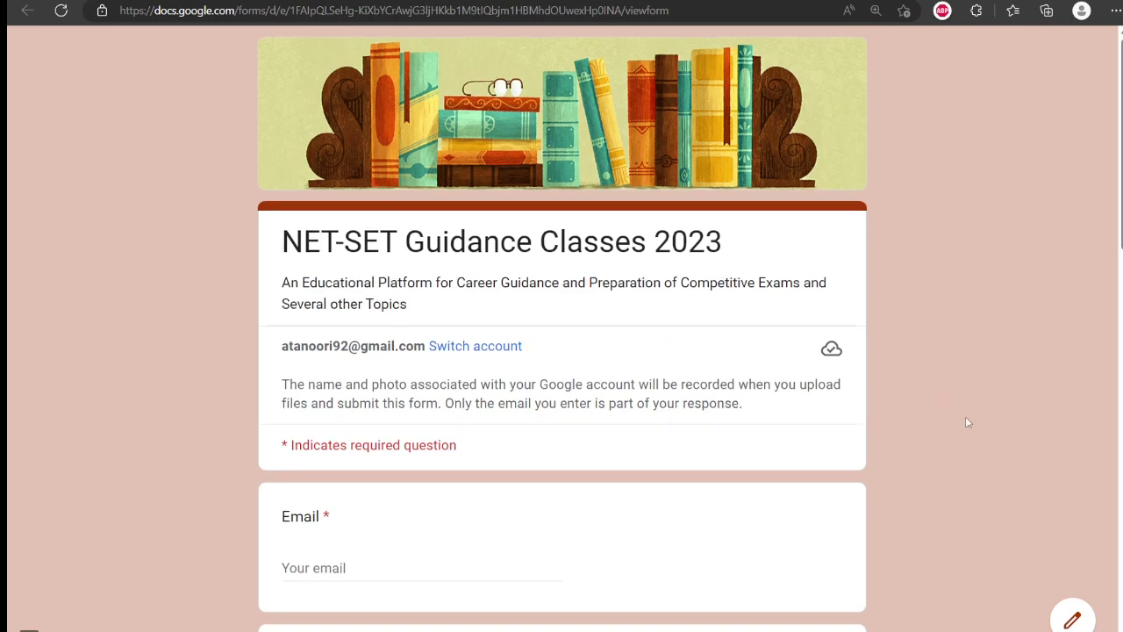
pyautogui.scroll(-1, 968, 423)
pyautogui.scroll(-1, 967, 423)
pyautogui.scroll(-2, 968, 423)
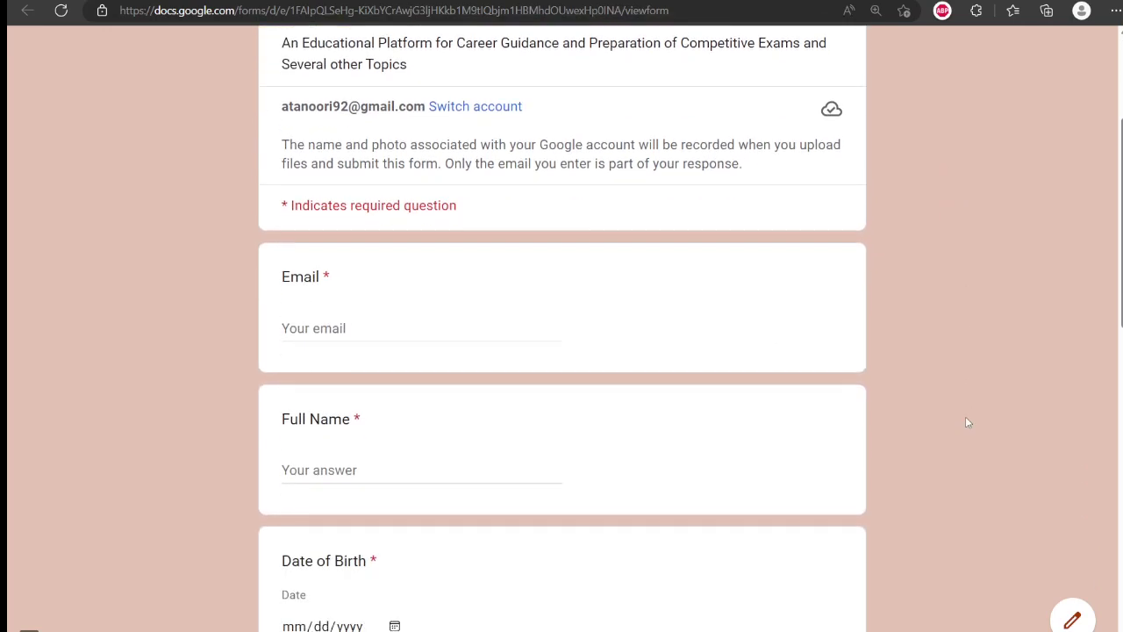
pyautogui.scroll(-1, 968, 422)
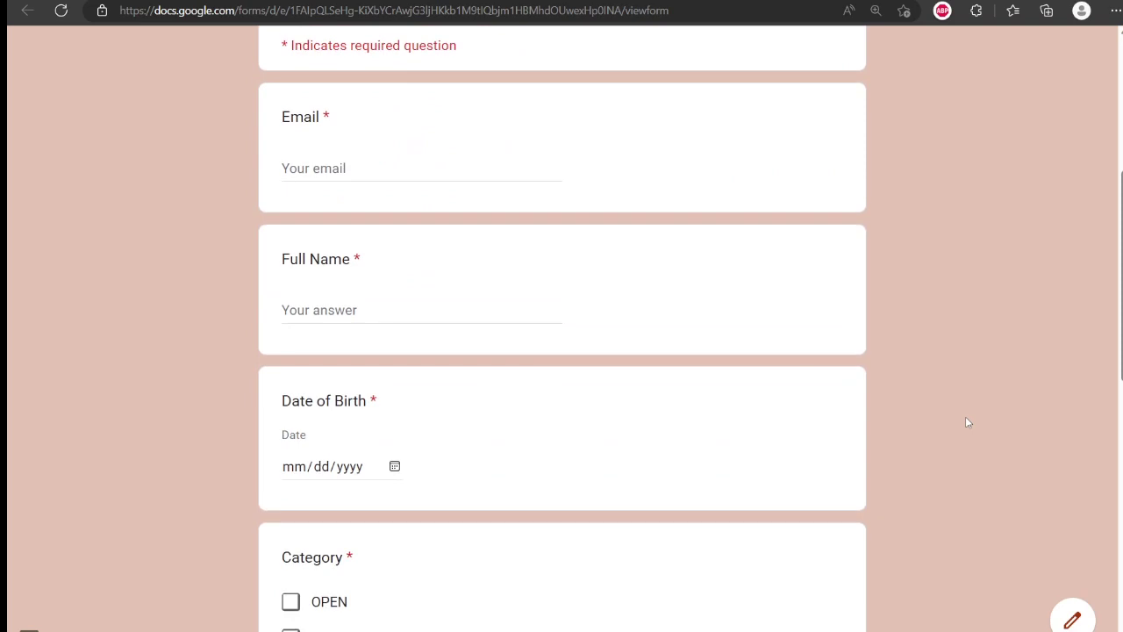
# - Enter the candidate's email address and full name, correcting a typo in the name
pyautogui.click(299, 159)
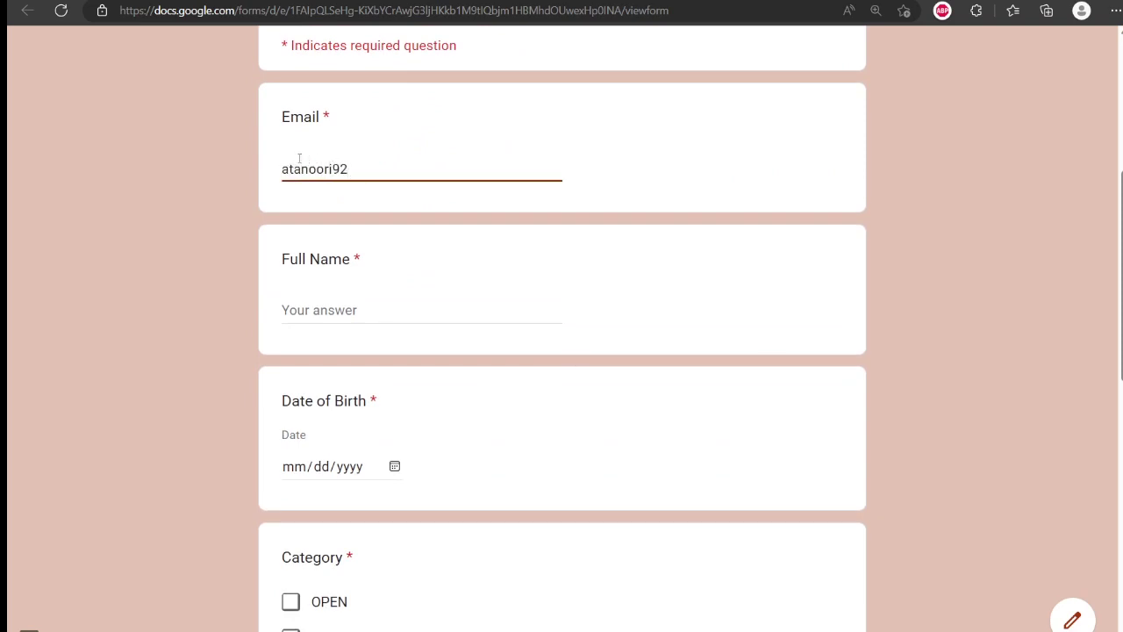
pyautogui.click(924, 229)
pyautogui.click(346, 310)
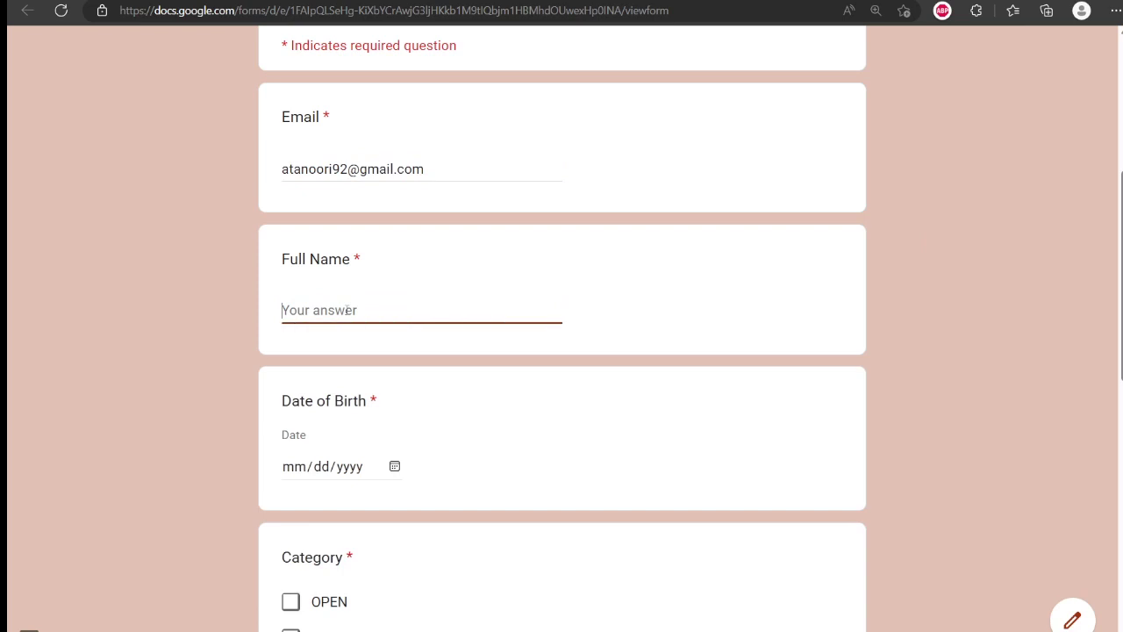
pyautogui.click(923, 412)
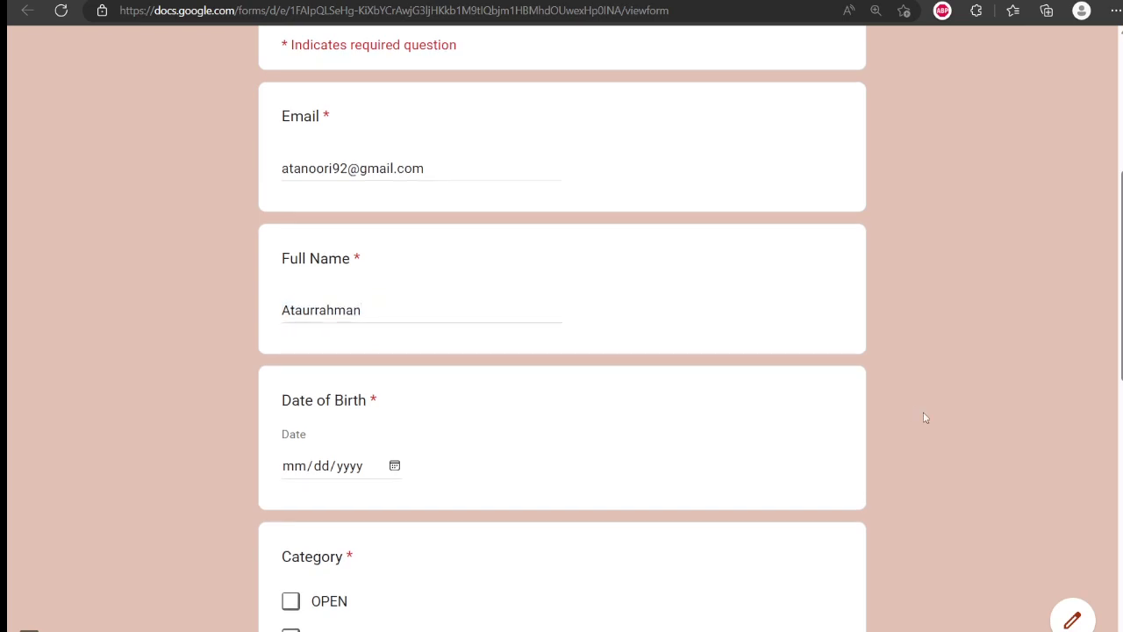
# - Enter 03/03/1994 as Date of Birth and tick OPEN as the category
pyautogui.scroll(-2, 923, 411)
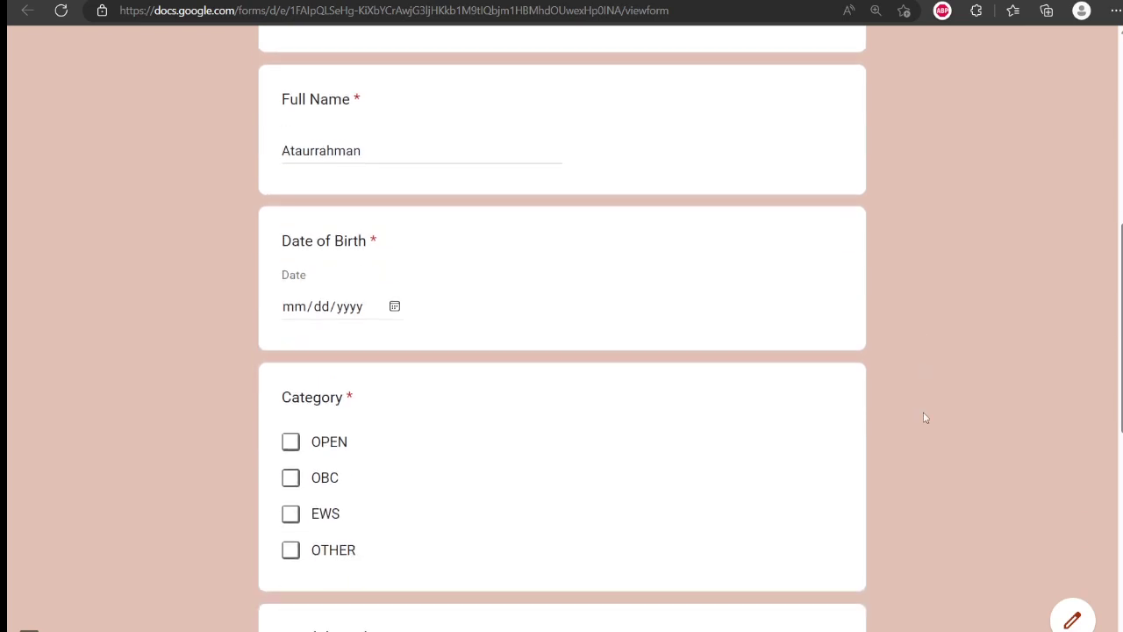
pyautogui.click(295, 313)
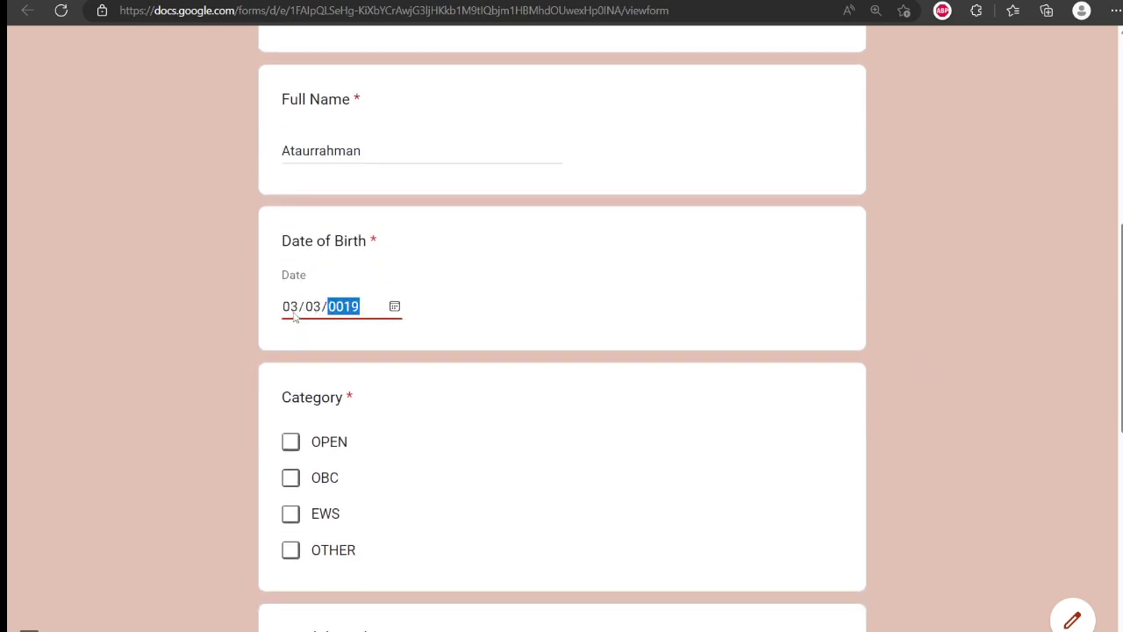
pyautogui.click(1019, 407)
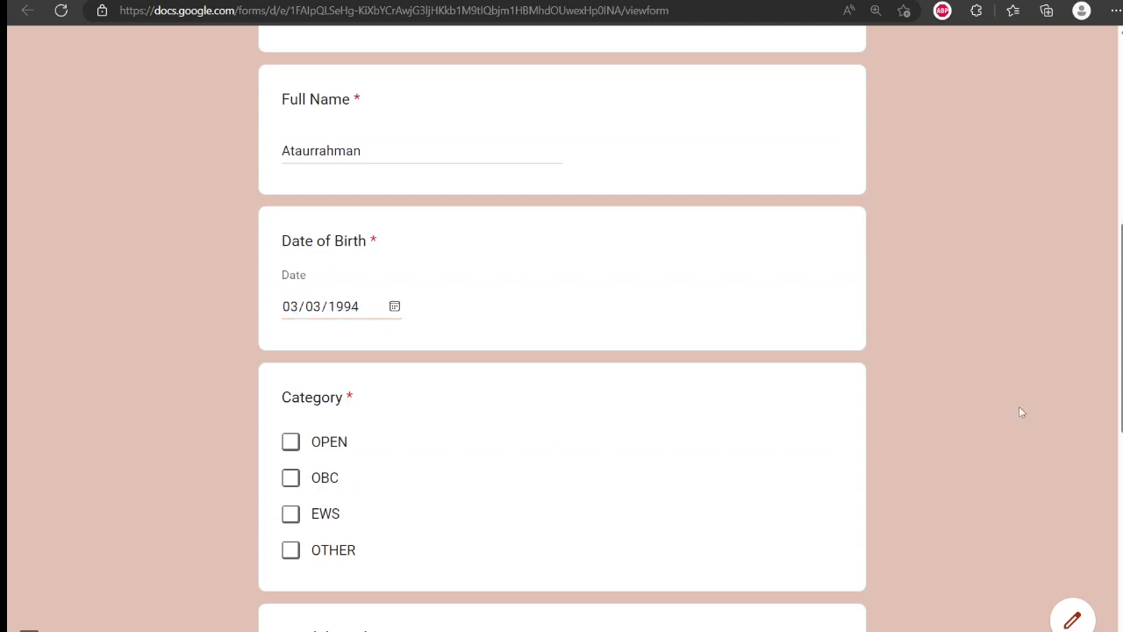
pyautogui.scroll(-2, 1018, 407)
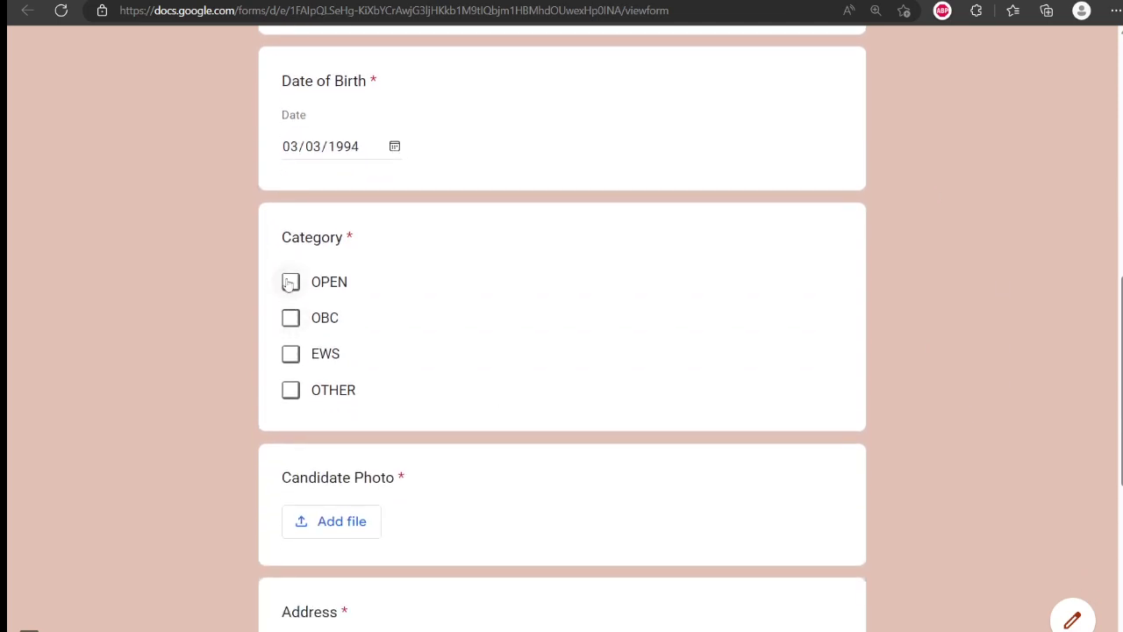
pyautogui.click(290, 282)
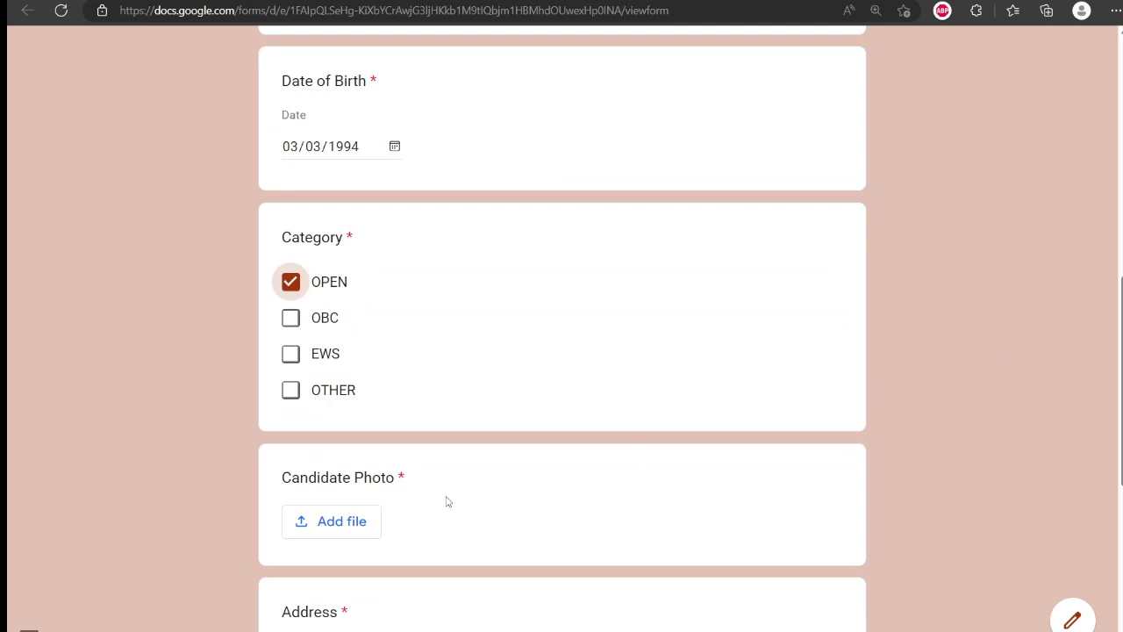
# - Attach the candidate photo from the computer
pyautogui.click(348, 523)
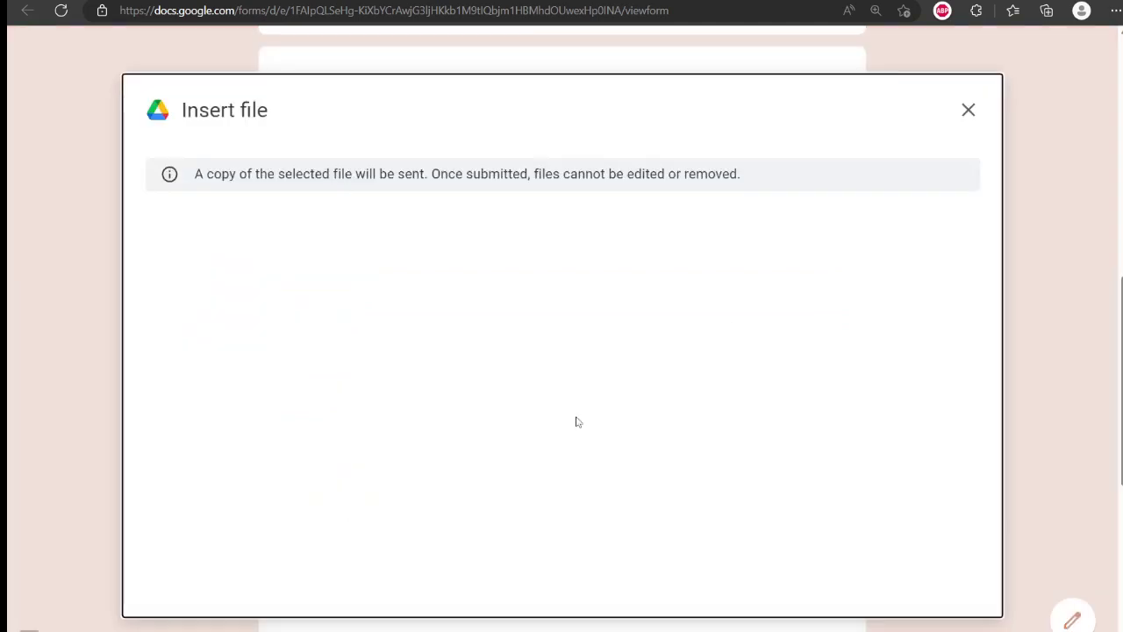
pyautogui.click(563, 504)
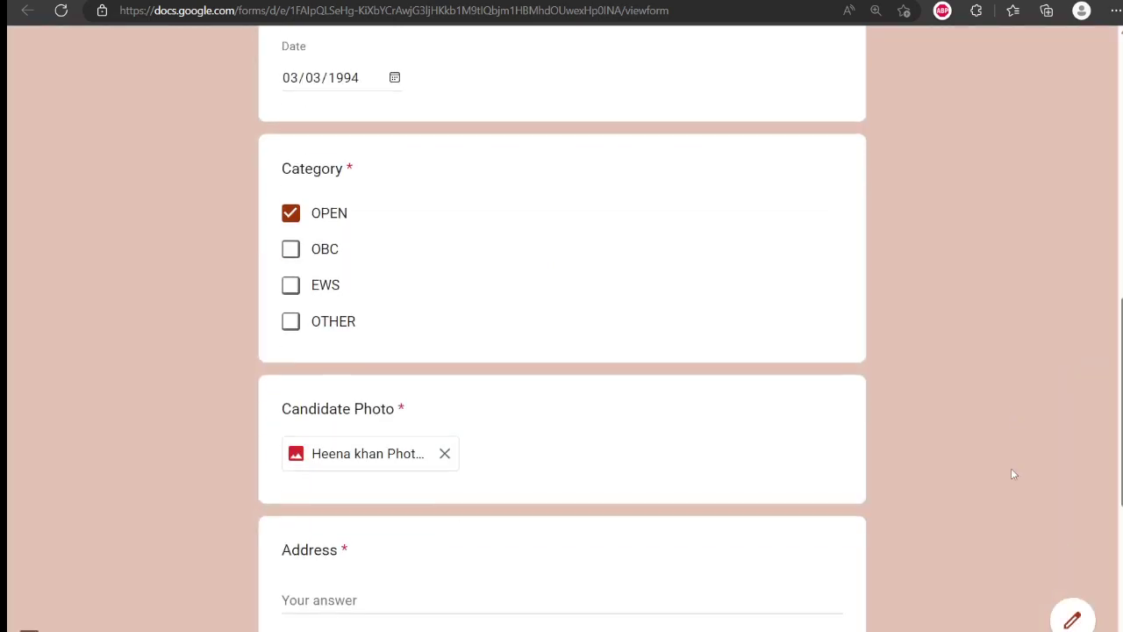
pyautogui.scroll(-2, 1013, 471)
# - Enter the candidate's address and SPPU as the PG college
pyautogui.click(397, 431)
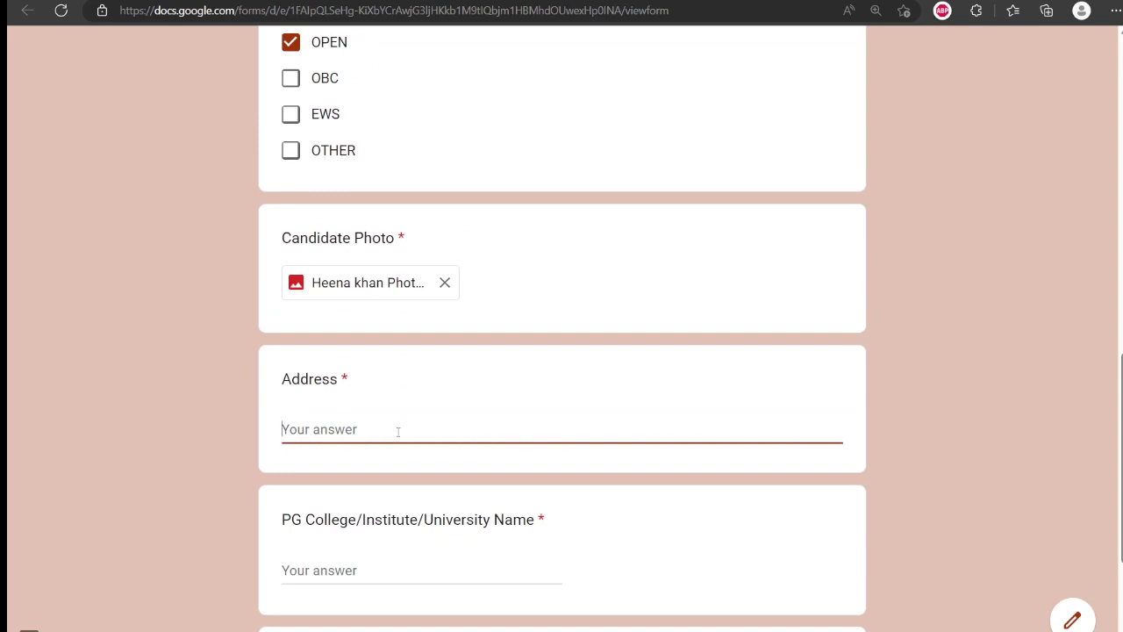
pyautogui.write('Malegaon')
pyautogui.click(958, 452)
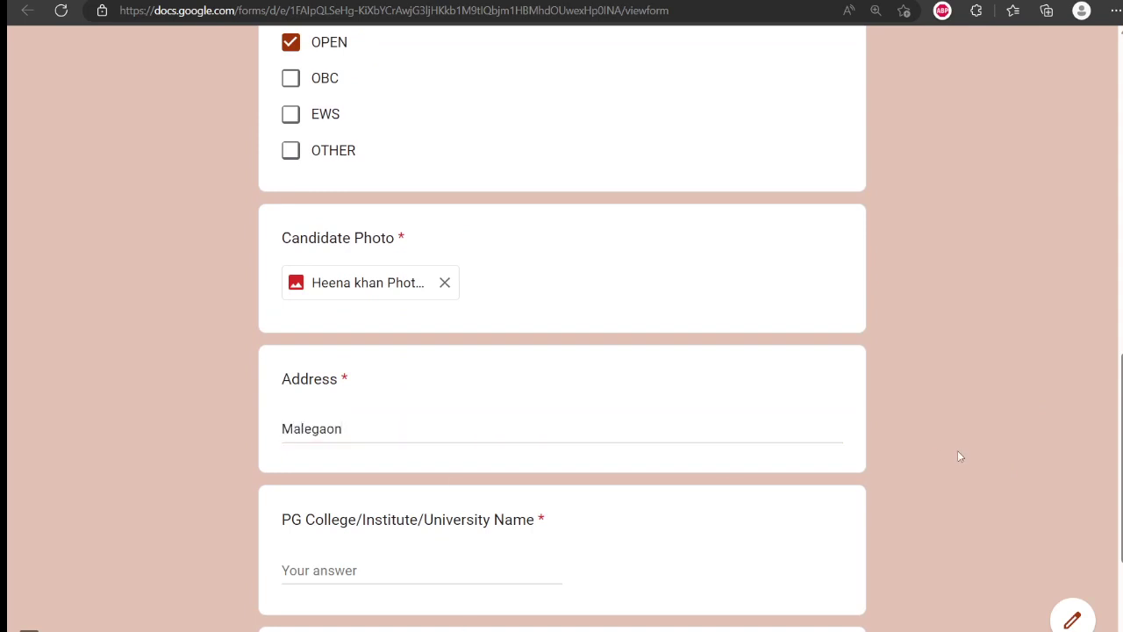
pyautogui.scroll(-3, 959, 455)
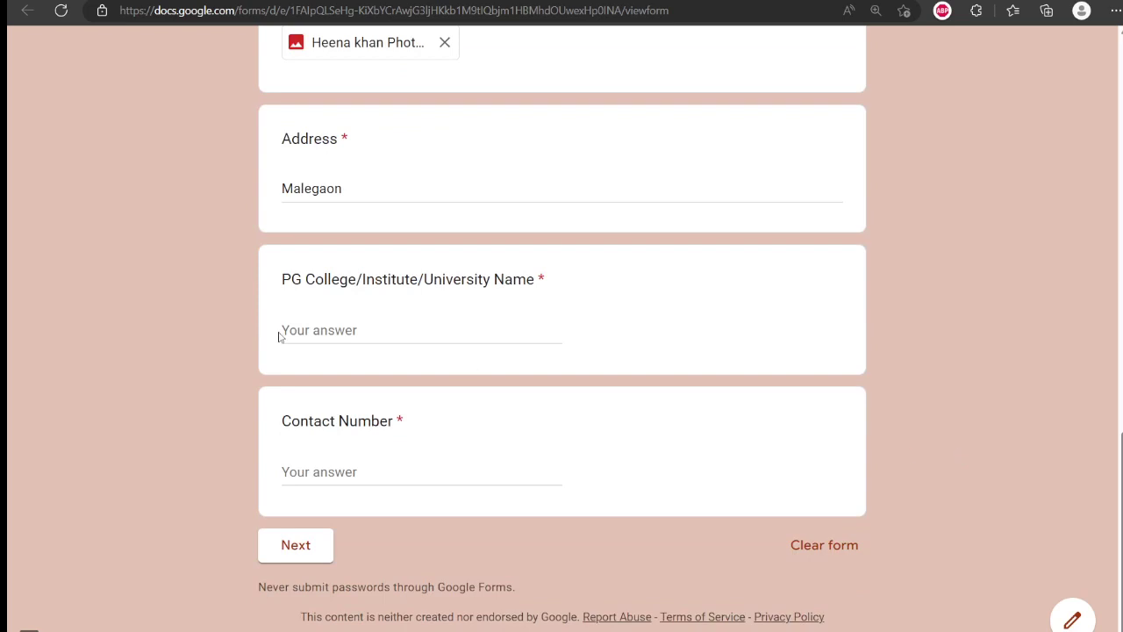
pyautogui.click(355, 330)
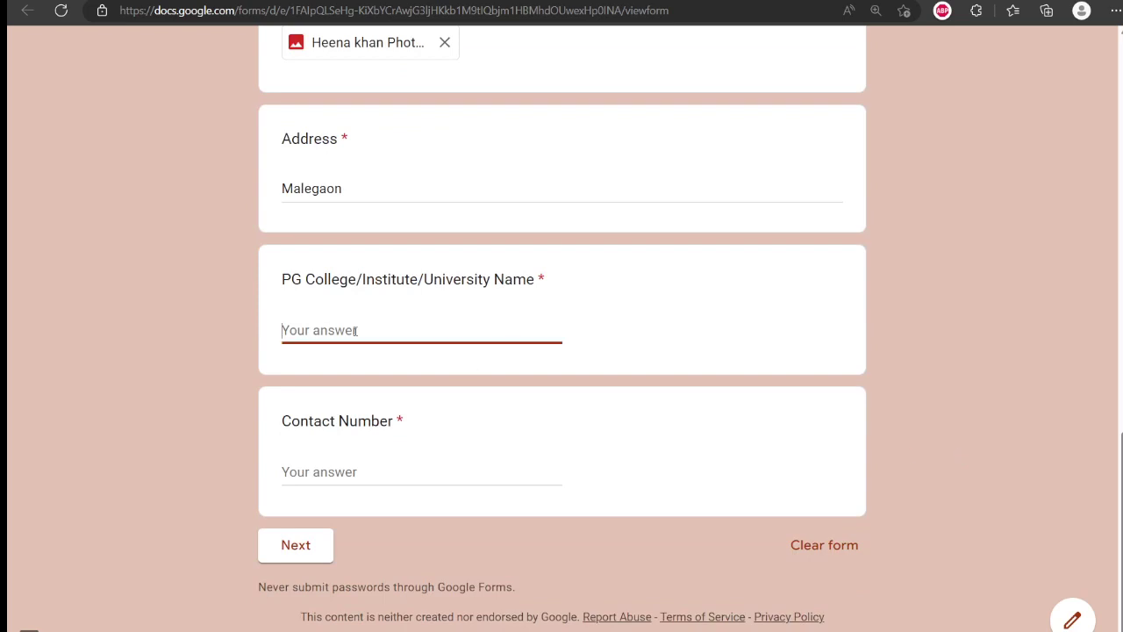
pyautogui.write('SPPU')
pyautogui.click(961, 338)
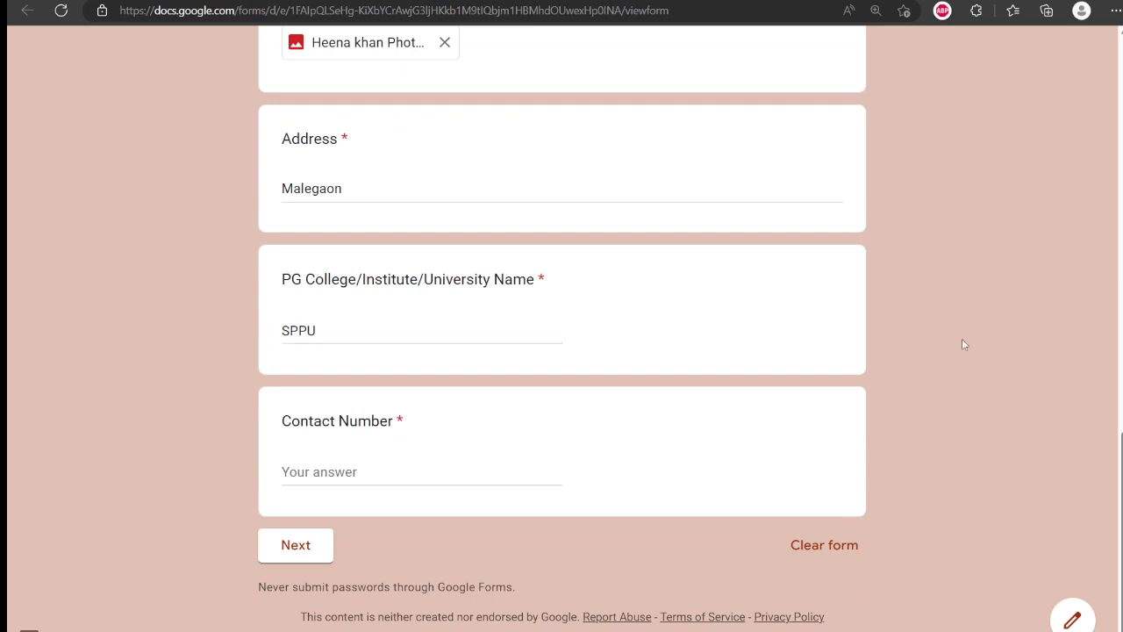
# - Enter the candidate's contact number and continue to the next section
pyautogui.click(337, 474)
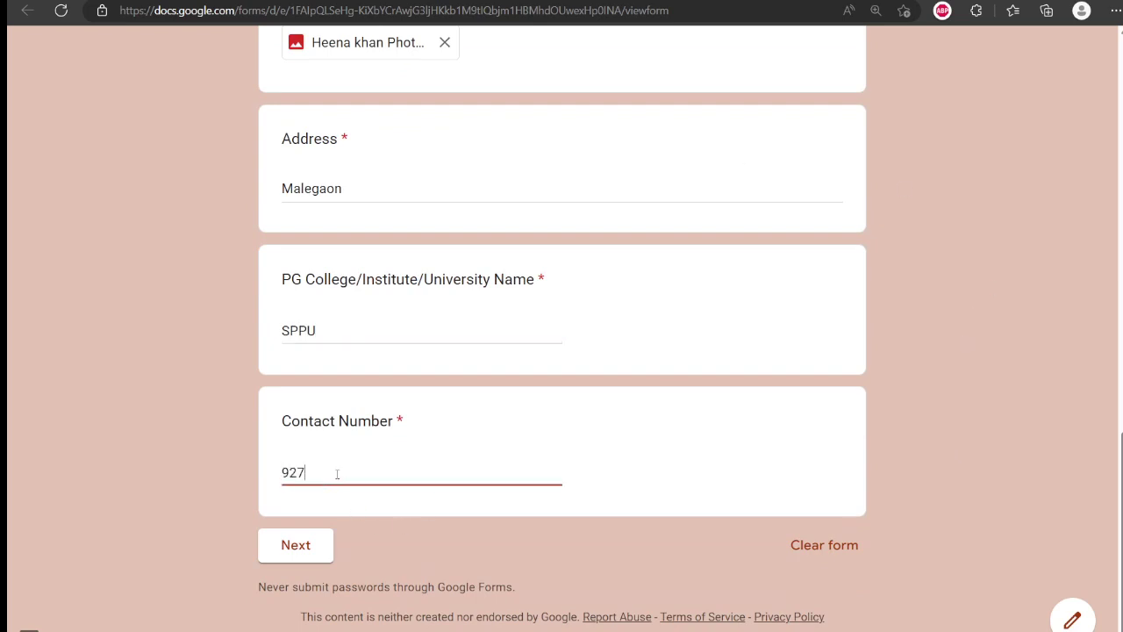
pyautogui.click(1051, 435)
pyautogui.click(313, 553)
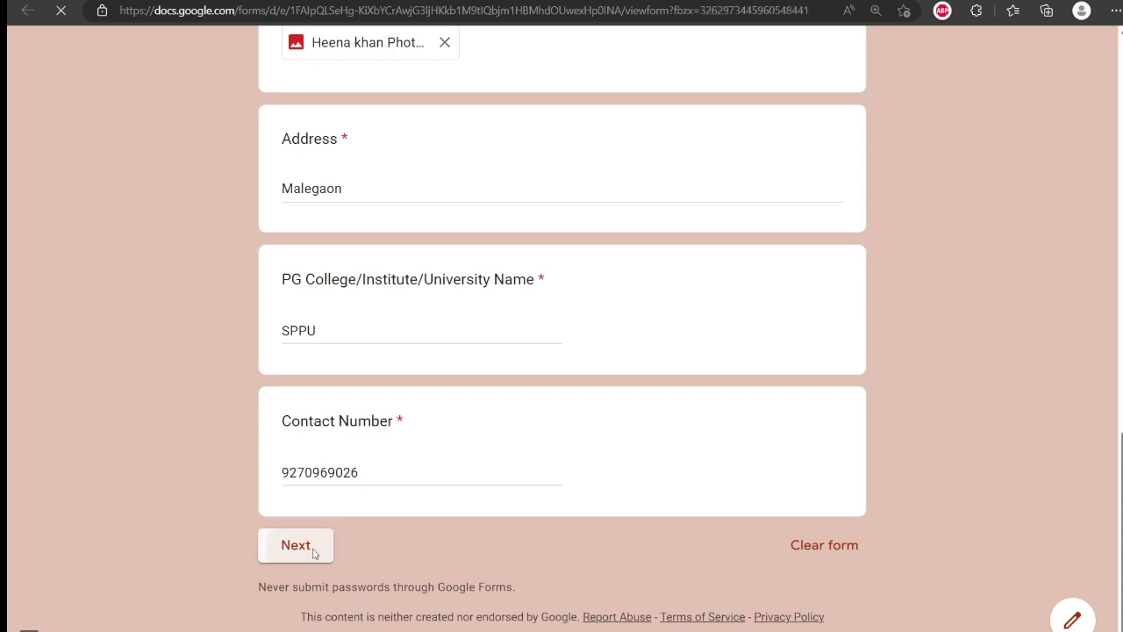
pyautogui.scroll(-3, 1029, 207)
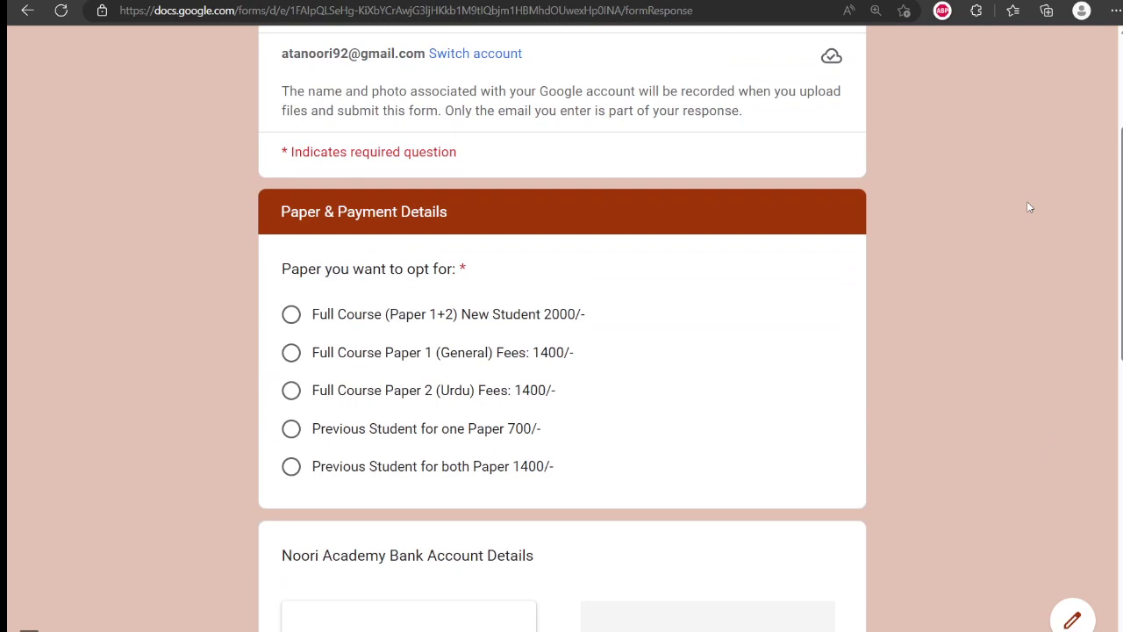
pyautogui.scroll(-1, 1029, 207)
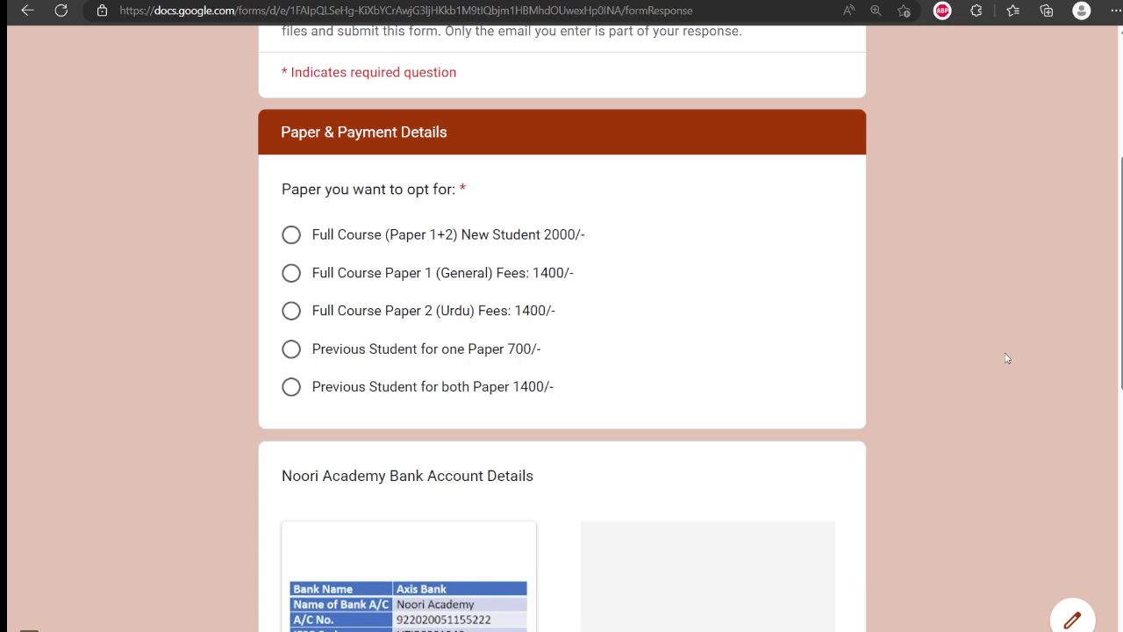
pyautogui.scroll(-5, 1003, 363)
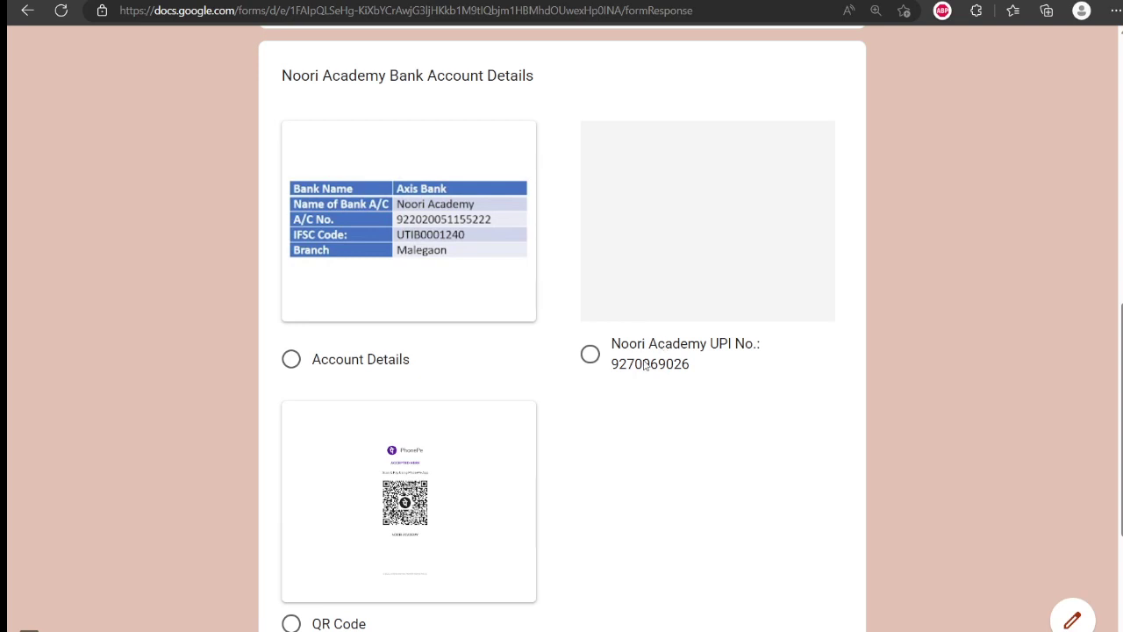
# - Select Account Details as the fee payment method after briefly trying UPI
pyautogui.click(591, 355)
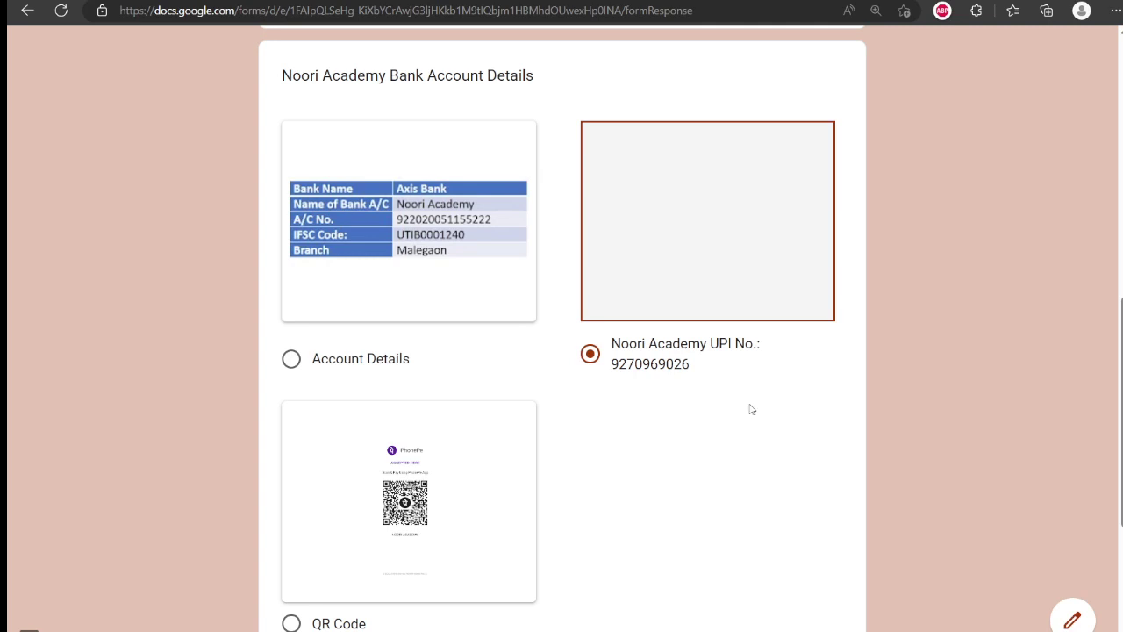
pyautogui.click(297, 367)
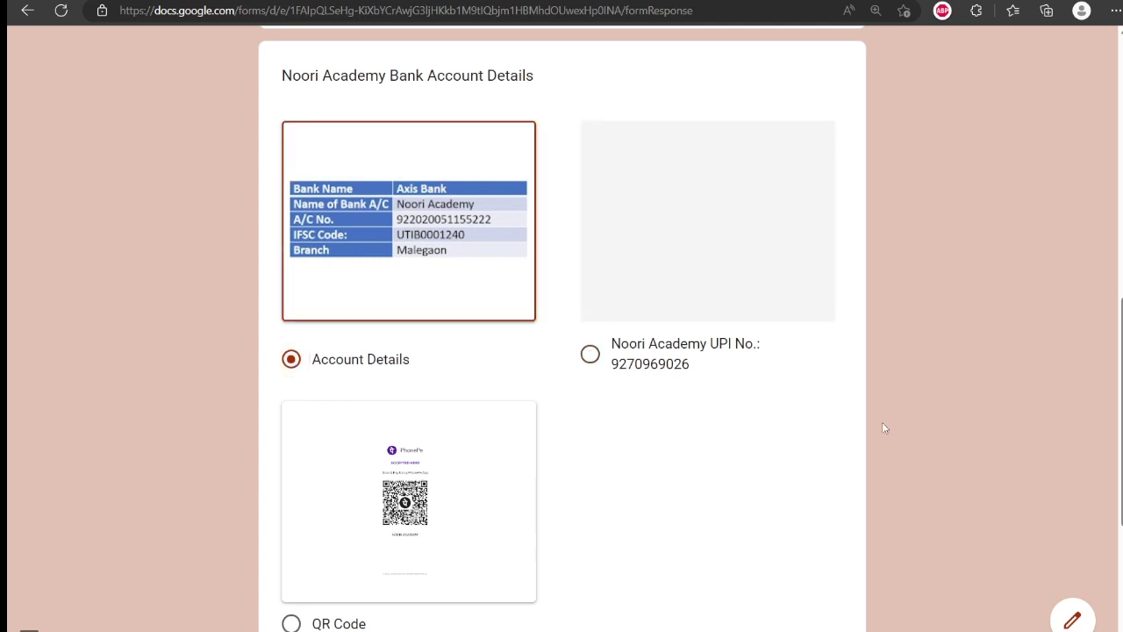
pyautogui.press('Down')
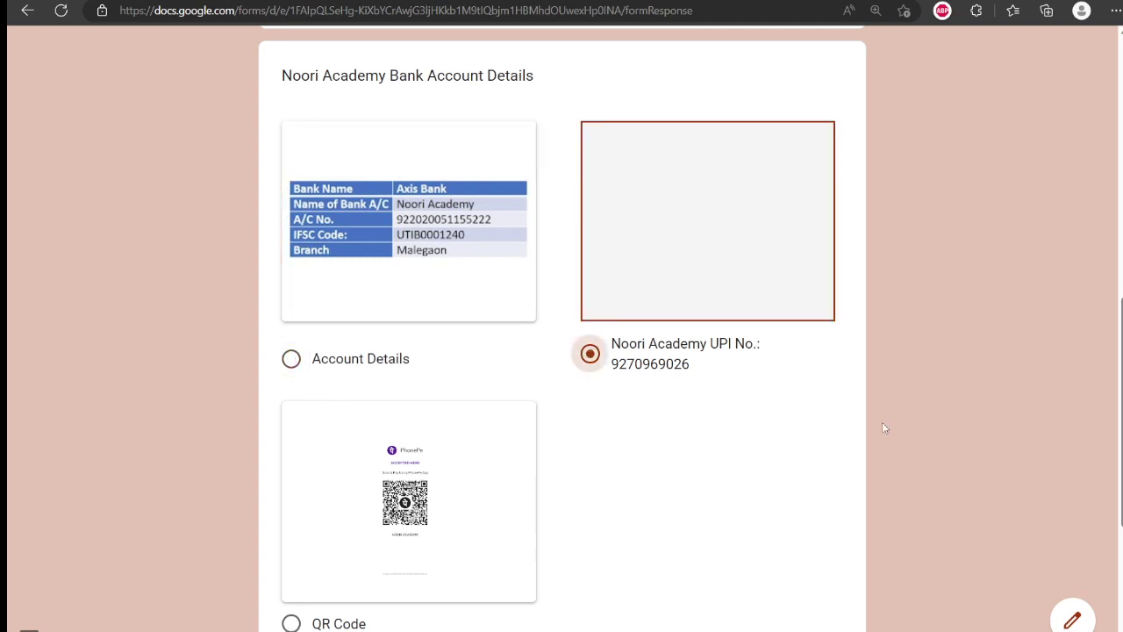
pyautogui.press('Up')
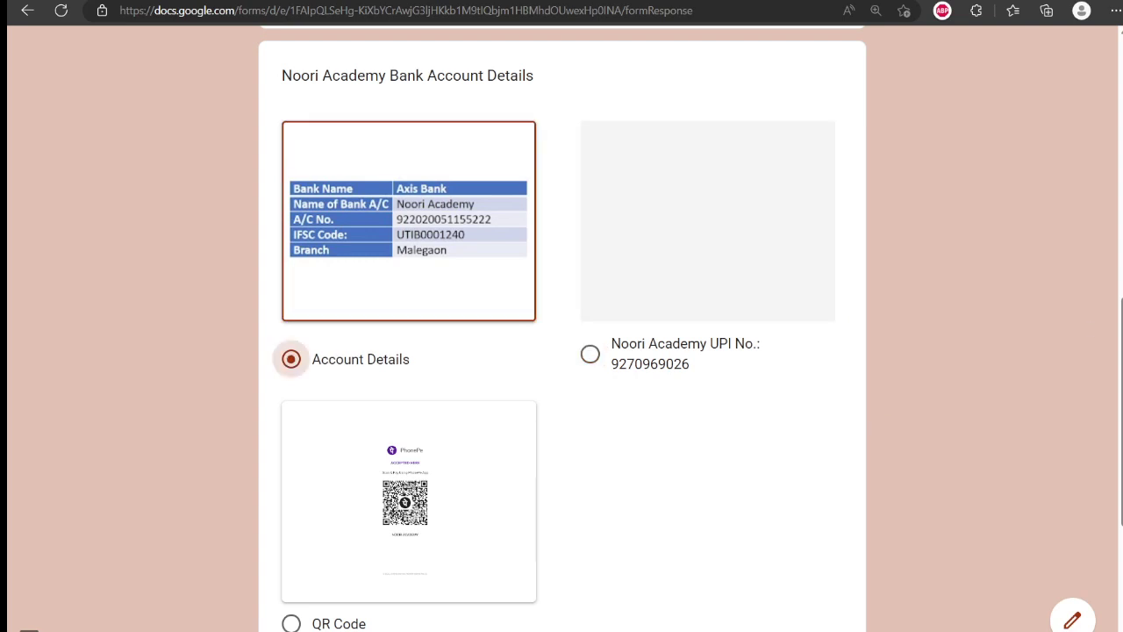
pyautogui.scroll(-4, 782, 410)
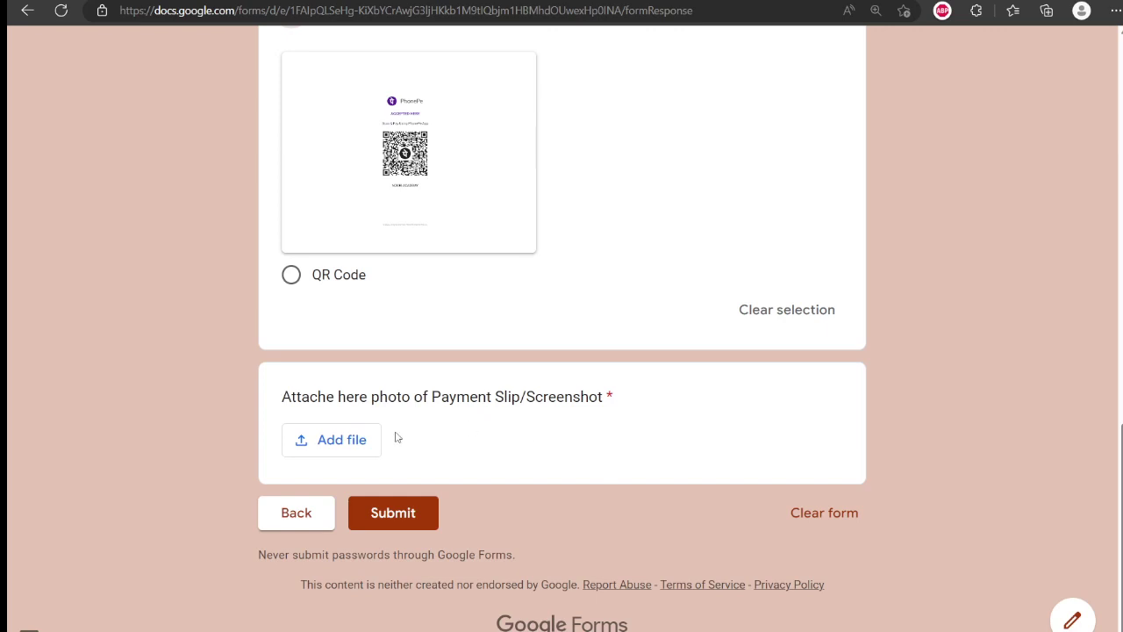
# - Attach the payment slip image and choose Full Course (Paper 1+2) New Student 2000/- as the paper
pyautogui.click(330, 450)
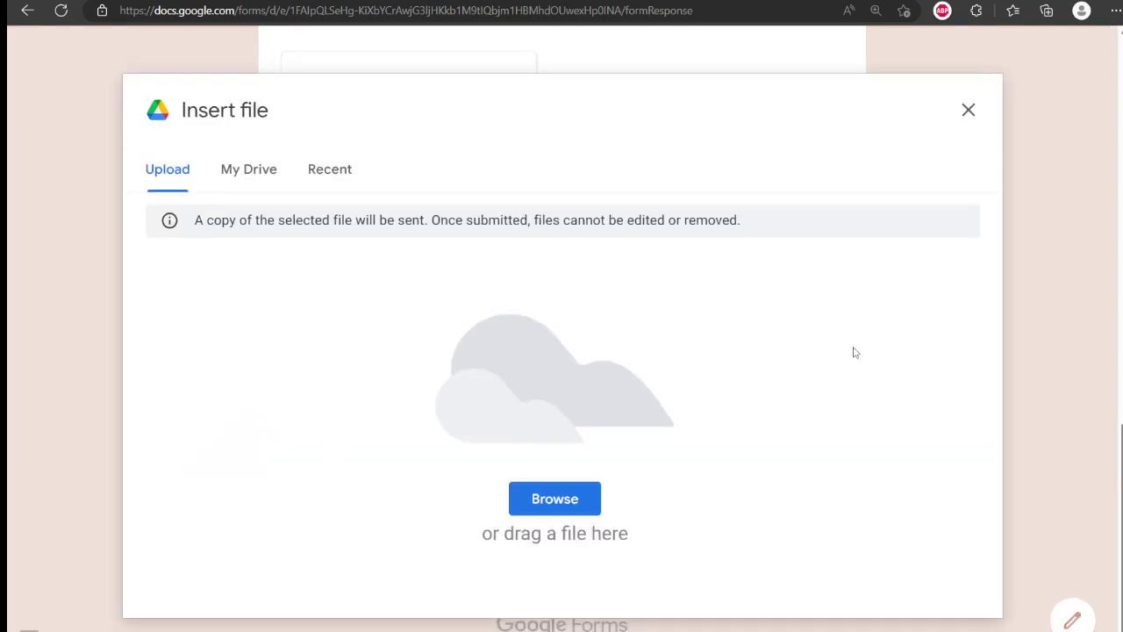
pyautogui.click(560, 507)
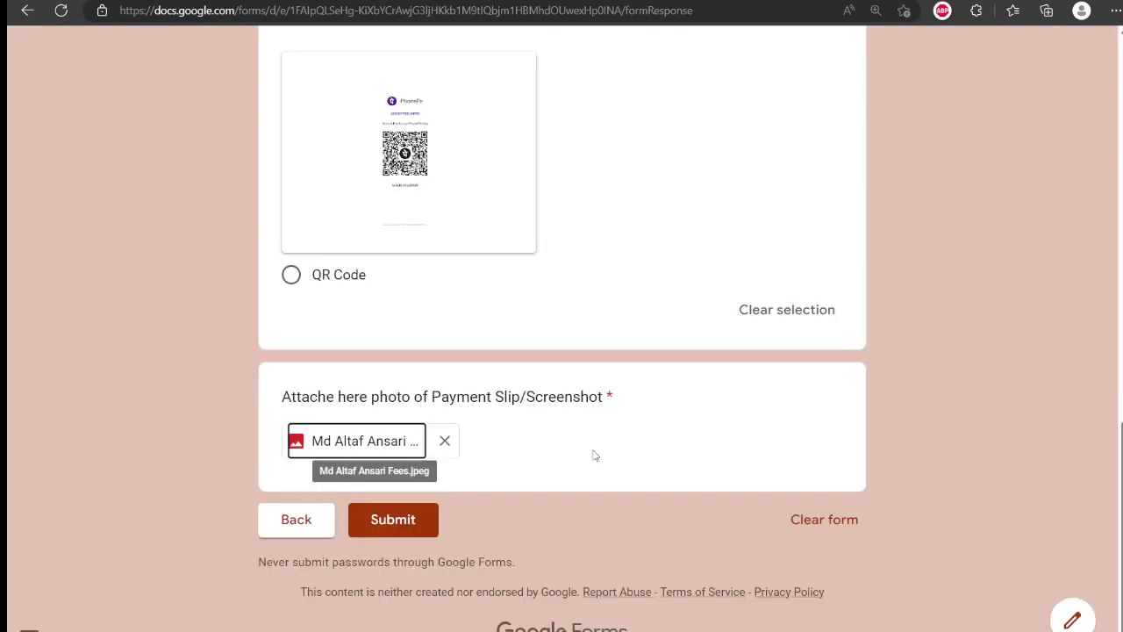
pyautogui.click(393, 520)
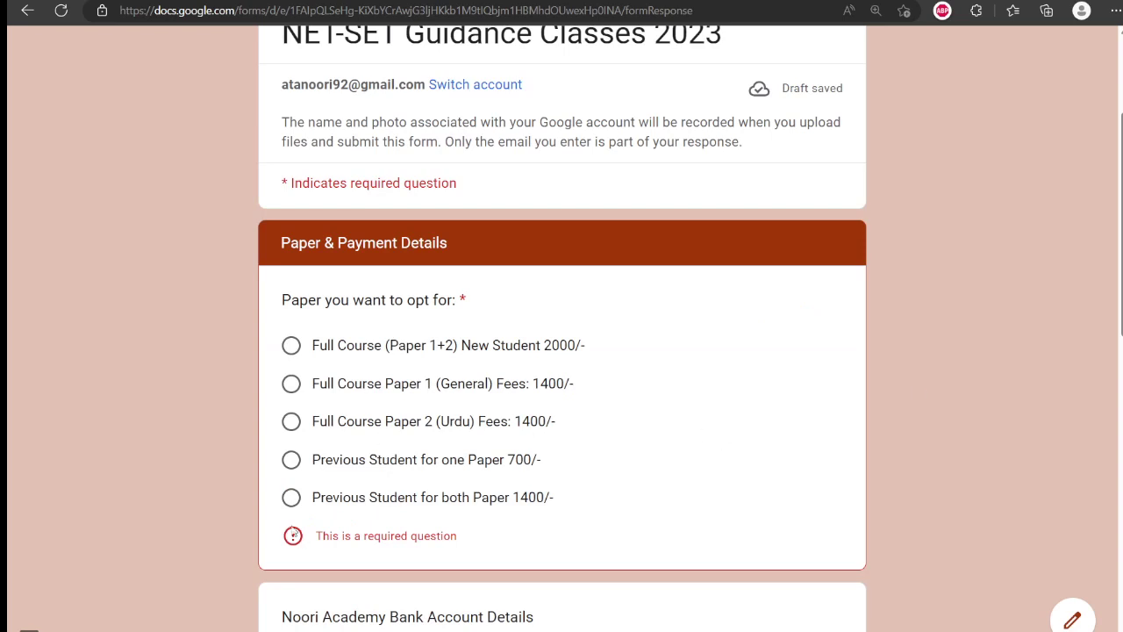
pyautogui.click(291, 344)
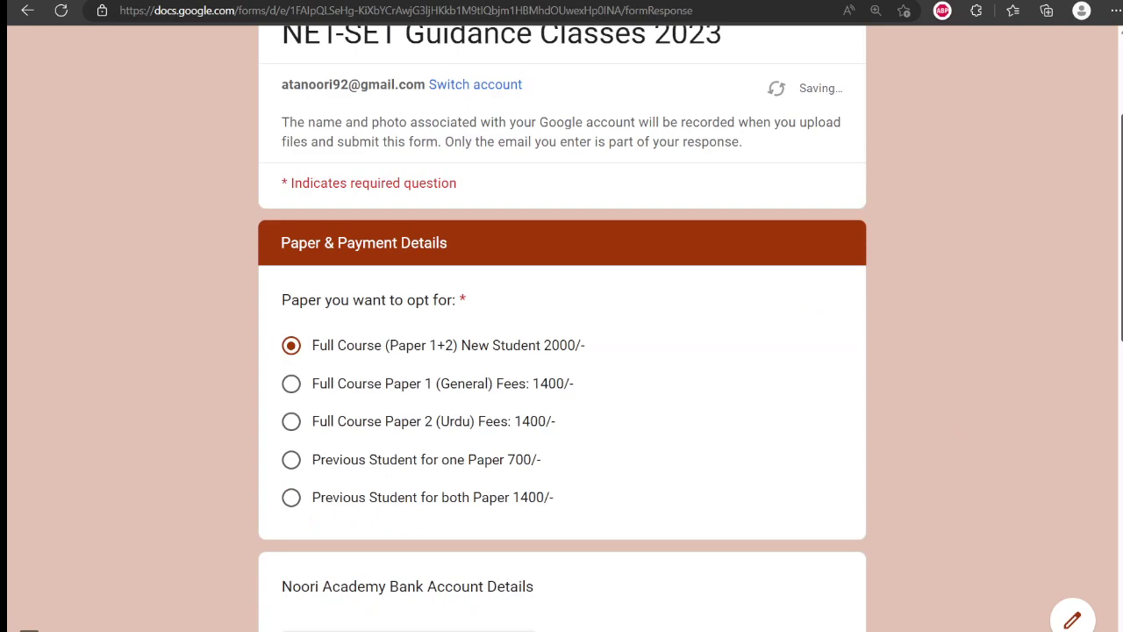
pyautogui.scroll(-10, 491, 610)
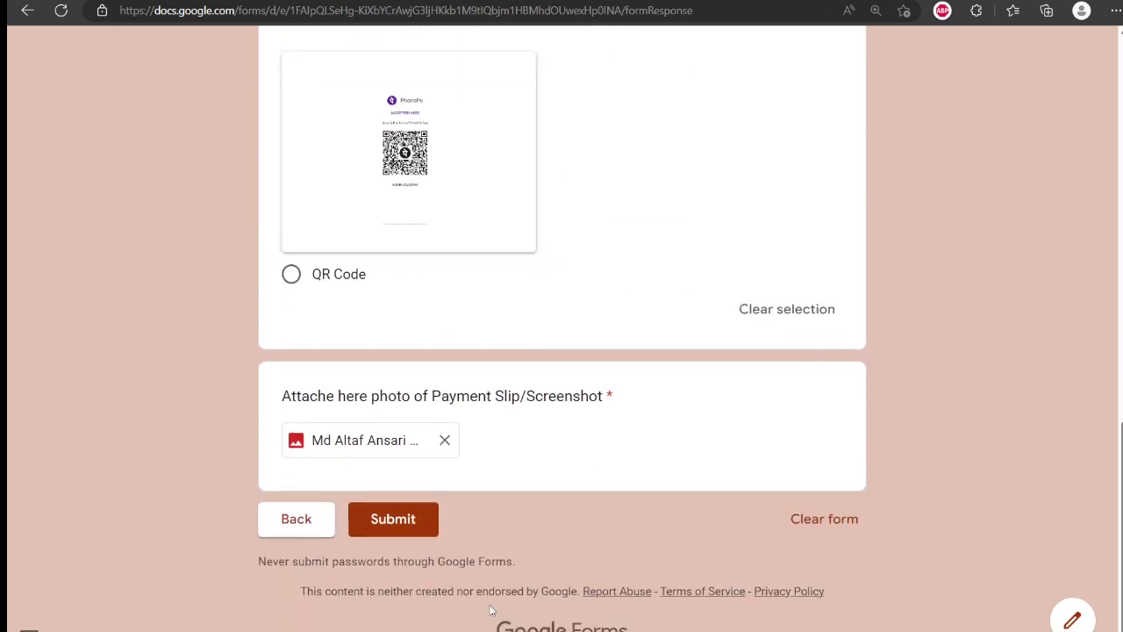
# - Submit the form and view the confirmation asking for the fee slip via WhatsApp
pyautogui.click(393, 516)
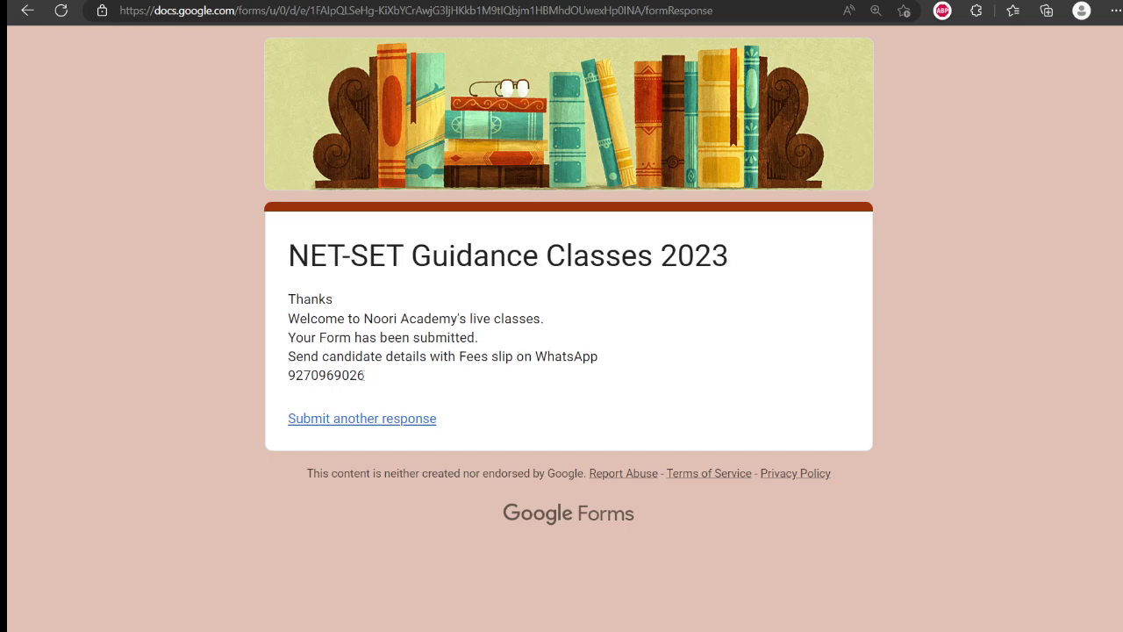
pyautogui.doubleClick(377, 381)
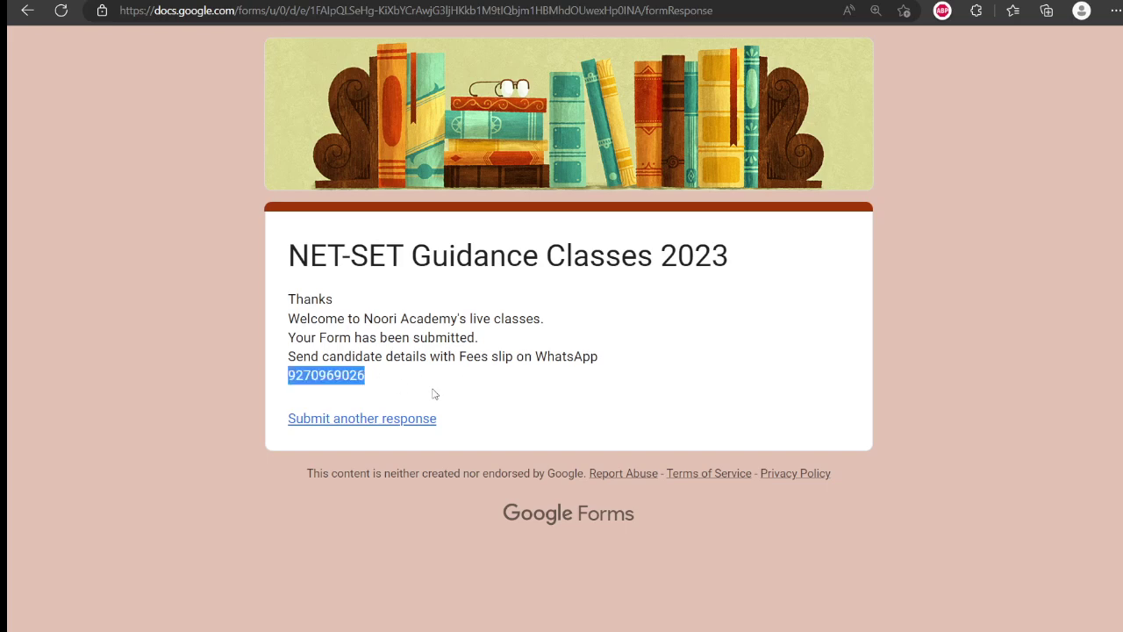
pyautogui.click(653, 377)
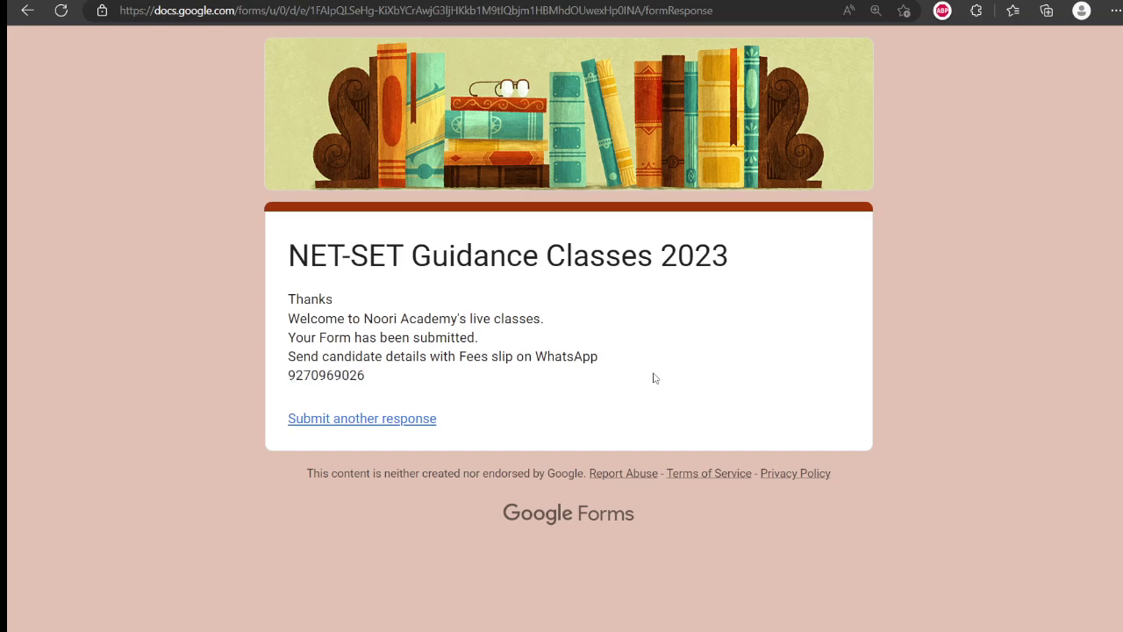